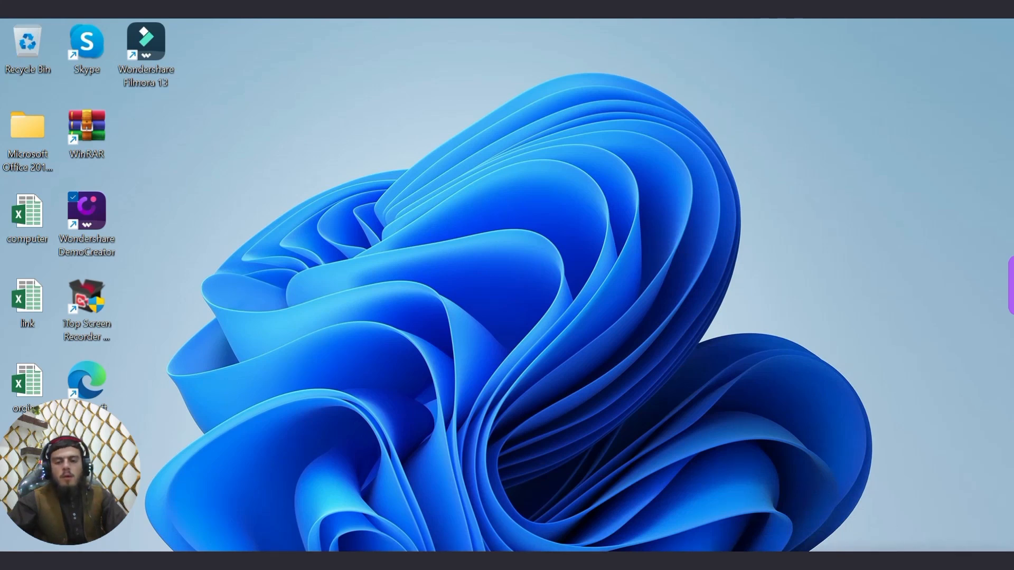
# Launch Excel from the desktop and create a new blank workbook, Book1.
pyautogui.click(660, 561)
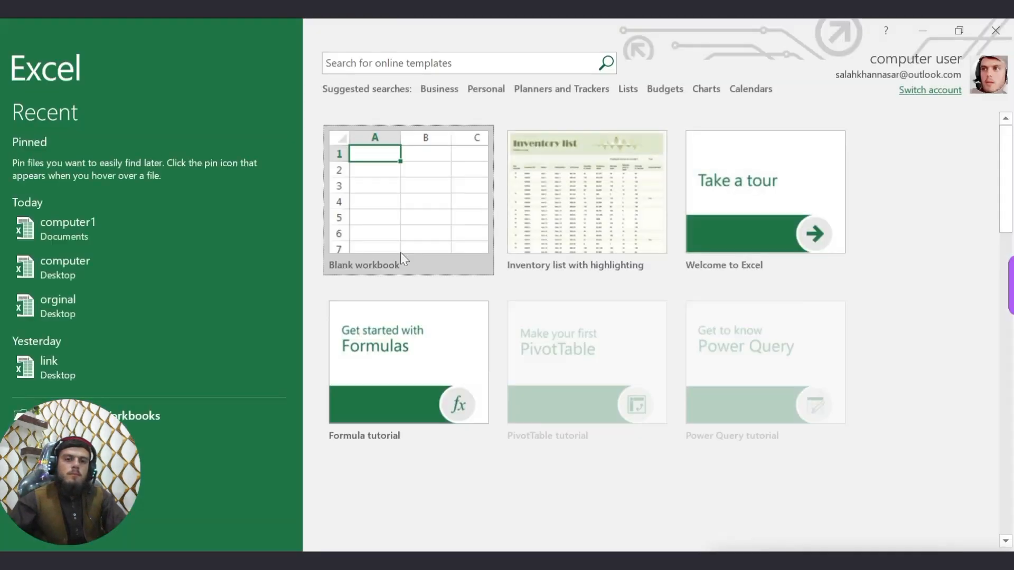
pyautogui.click(443, 182)
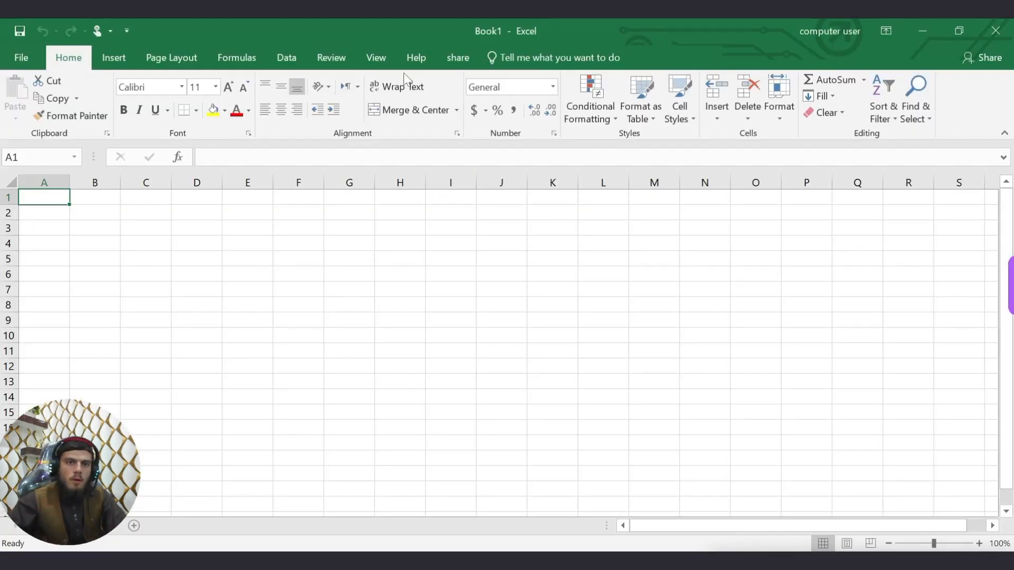
# Switch to the Review tab and enter 'computerr' in cell G6.
pyautogui.click(334, 59)
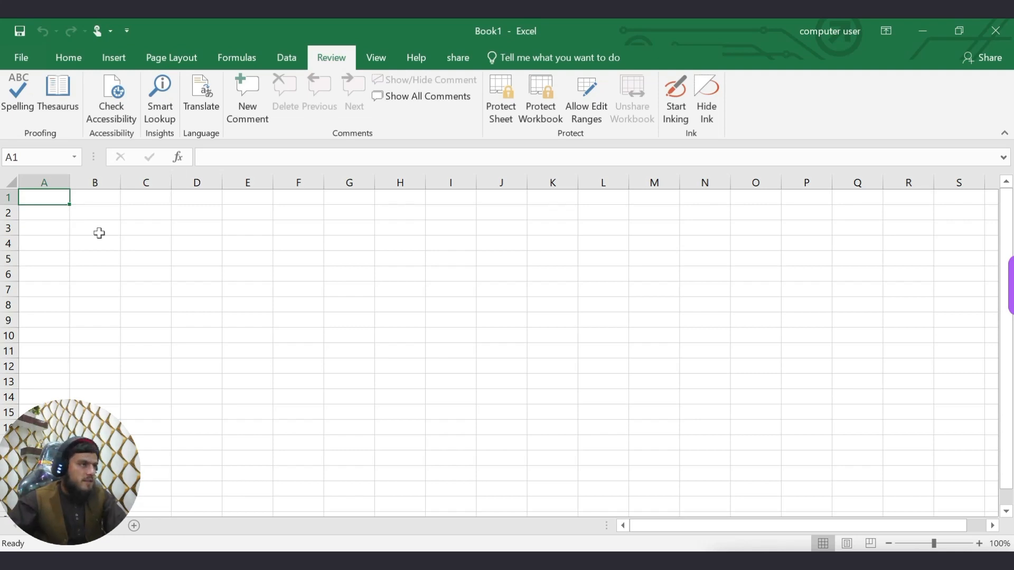
pyautogui.click(328, 285)
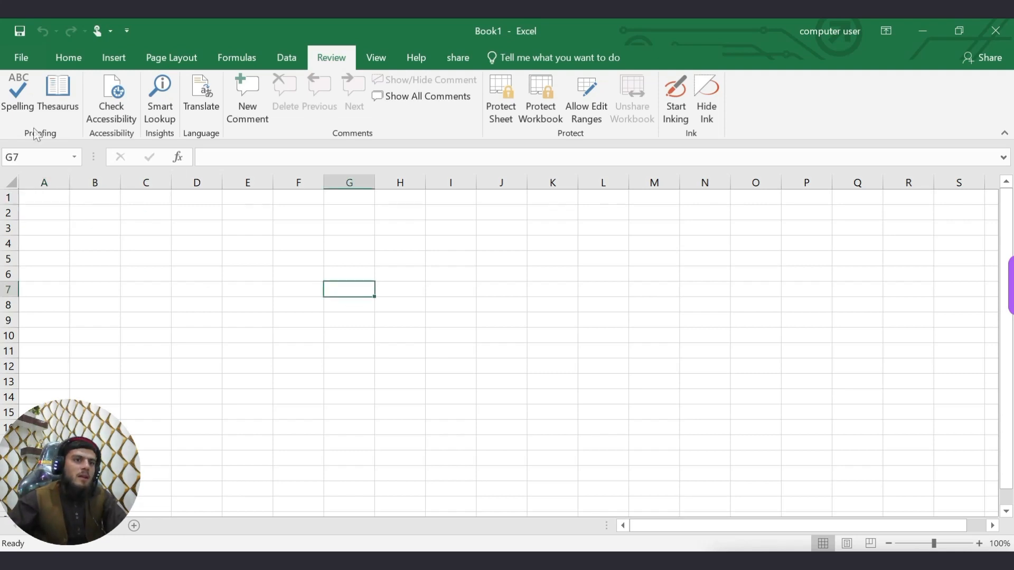
pyautogui.click(357, 273)
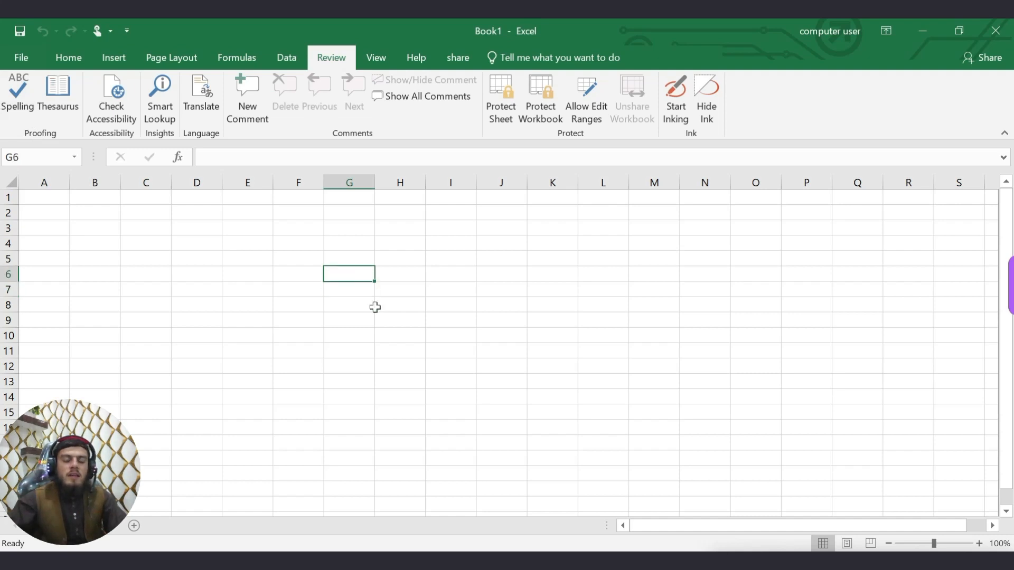
pyautogui.write('co')
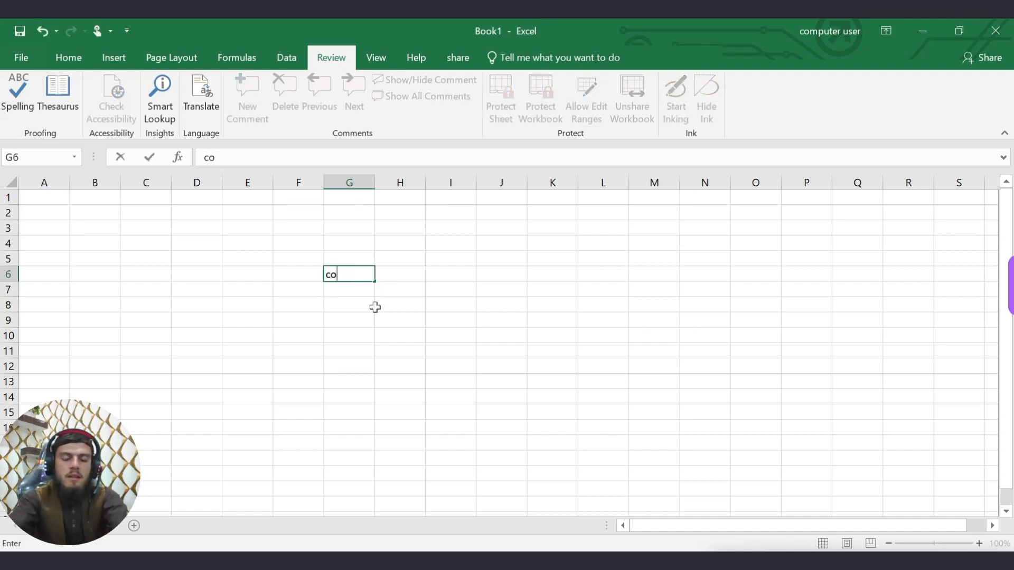
pyautogui.write('mputer')
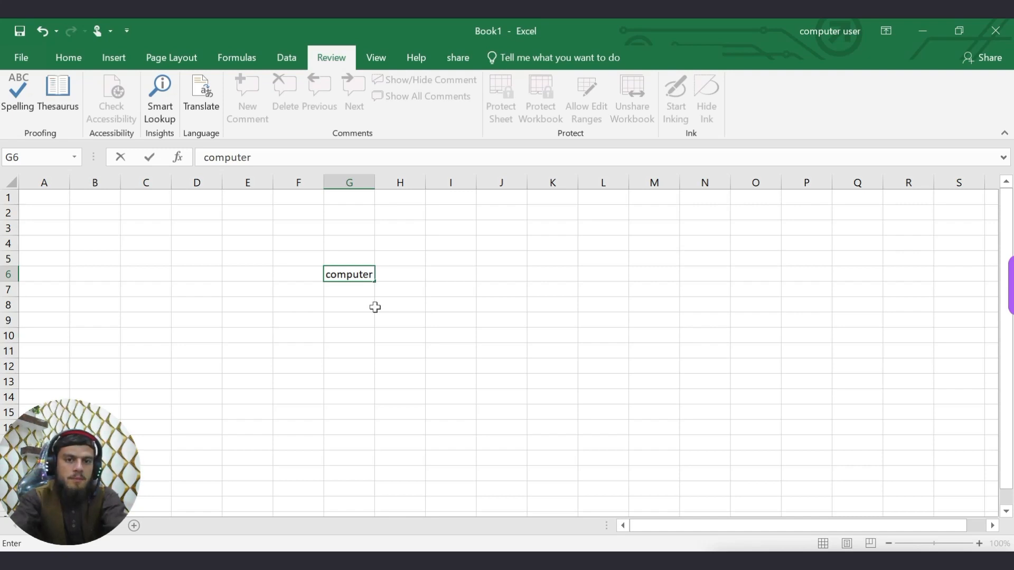
pyautogui.write('r')
pyautogui.press('Return')
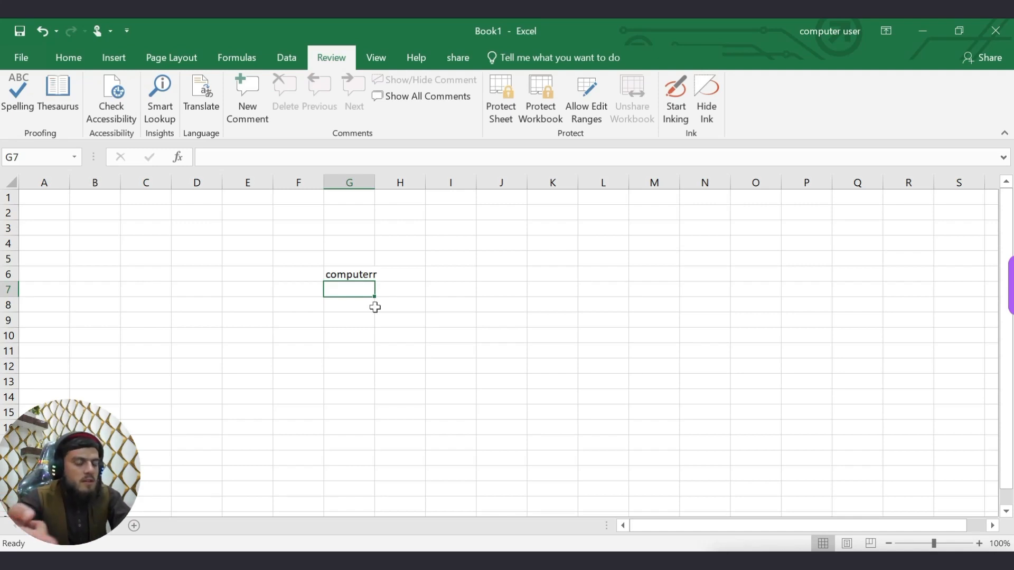
# Enter 'walcome' in J13 and 'mobilee' in K17, then reselect G6.
pyautogui.press('Down')
pyautogui.press('Down')
pyautogui.press('Down')
pyautogui.press('Down')
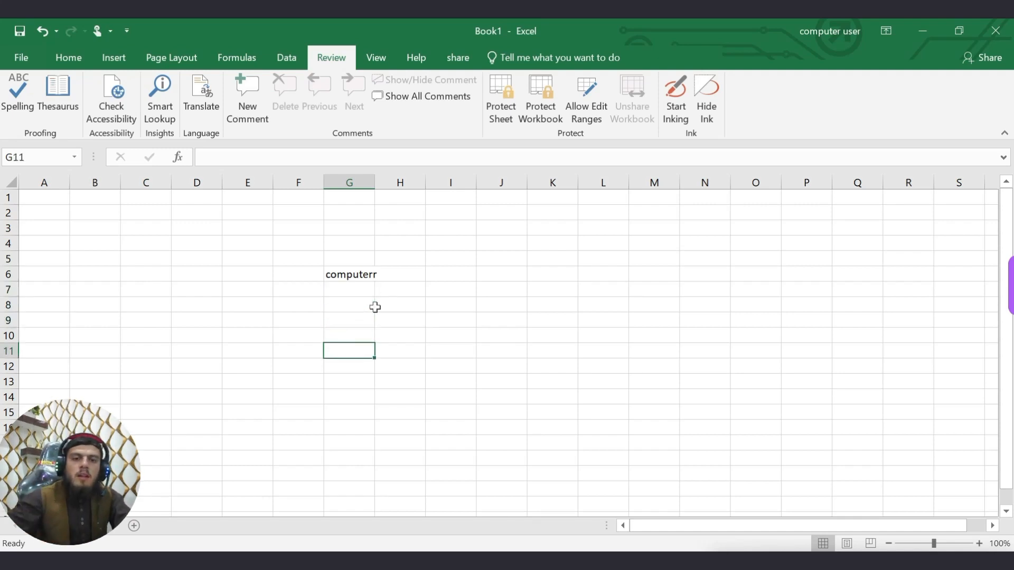
pyautogui.click(512, 384)
pyautogui.write('walcome')
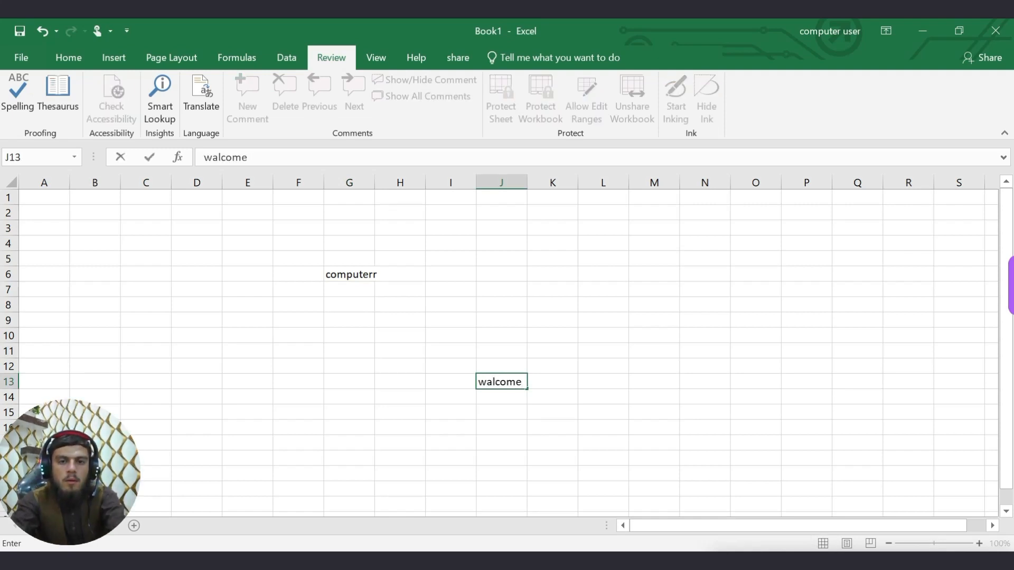
pyautogui.press('Tab')
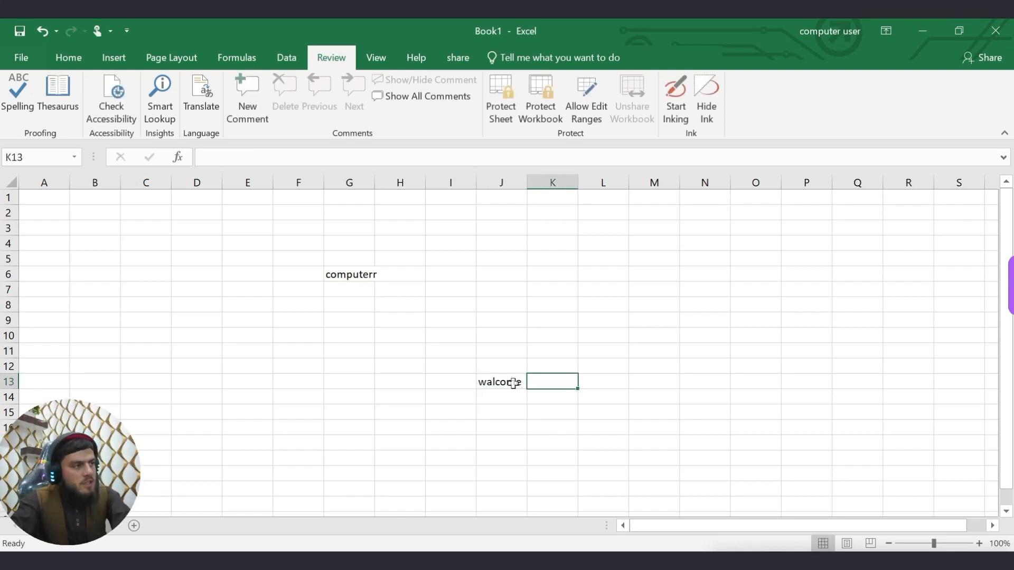
pyautogui.press('Down')
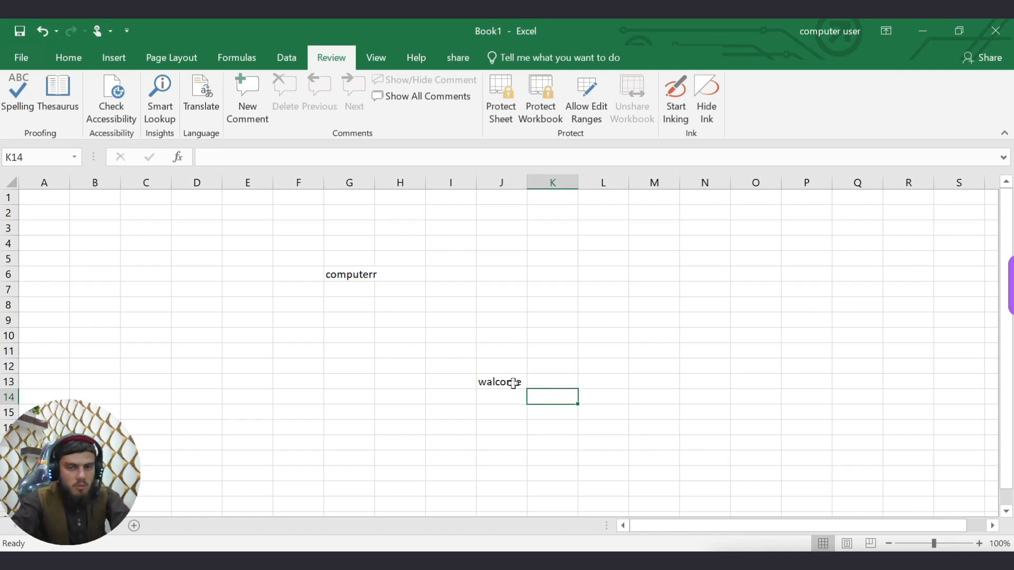
pyautogui.press('Down')
pyautogui.press('Down')
pyautogui.press('Down')
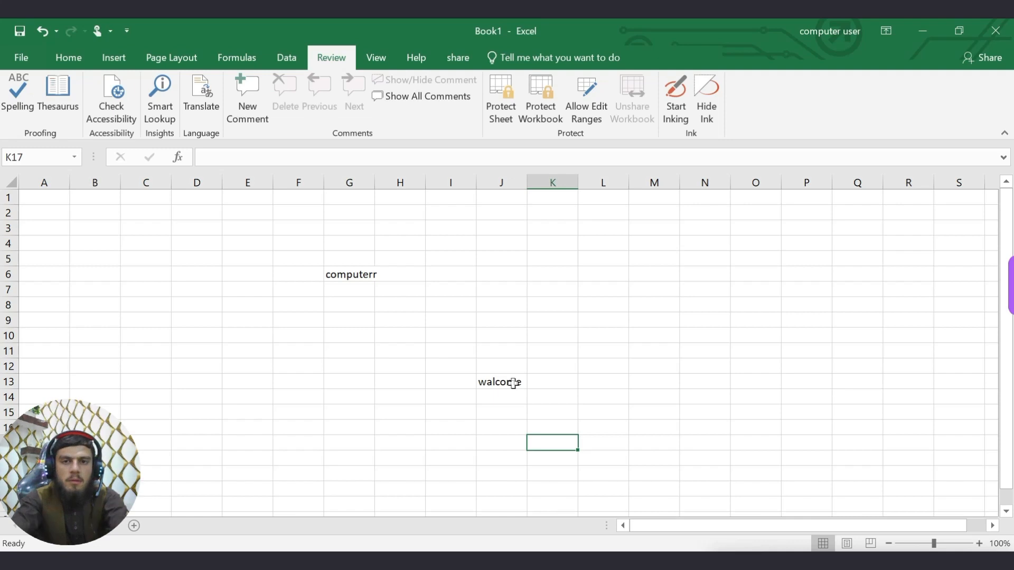
pyautogui.write('mo')
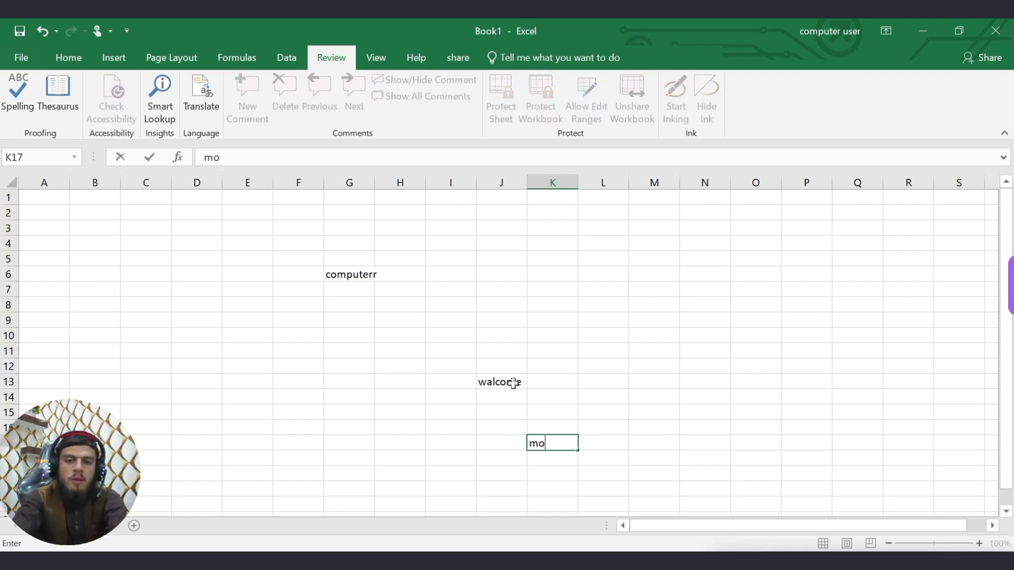
pyautogui.write('bileee')
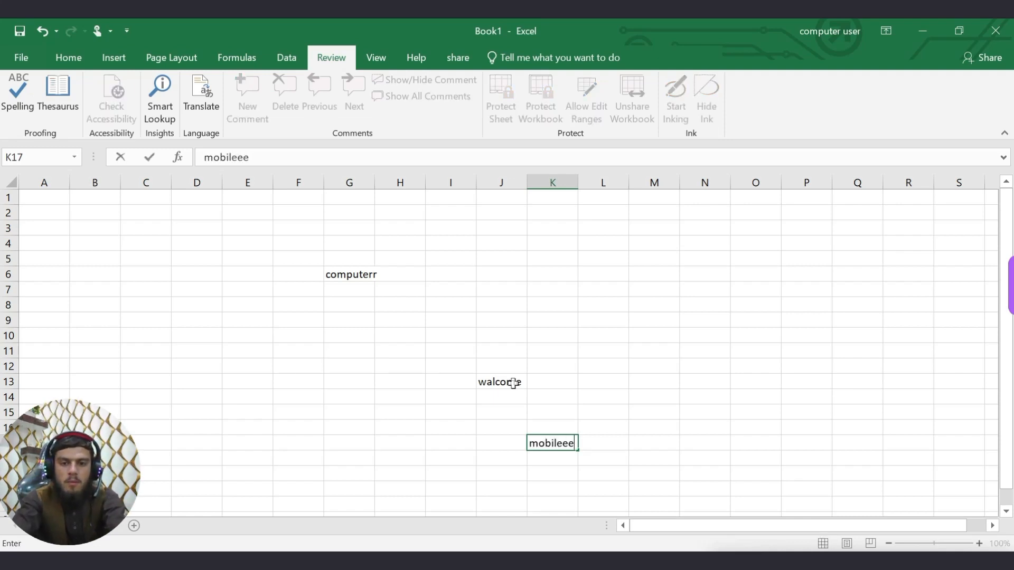
pyautogui.press('BackSpace')
pyautogui.press('Tab')
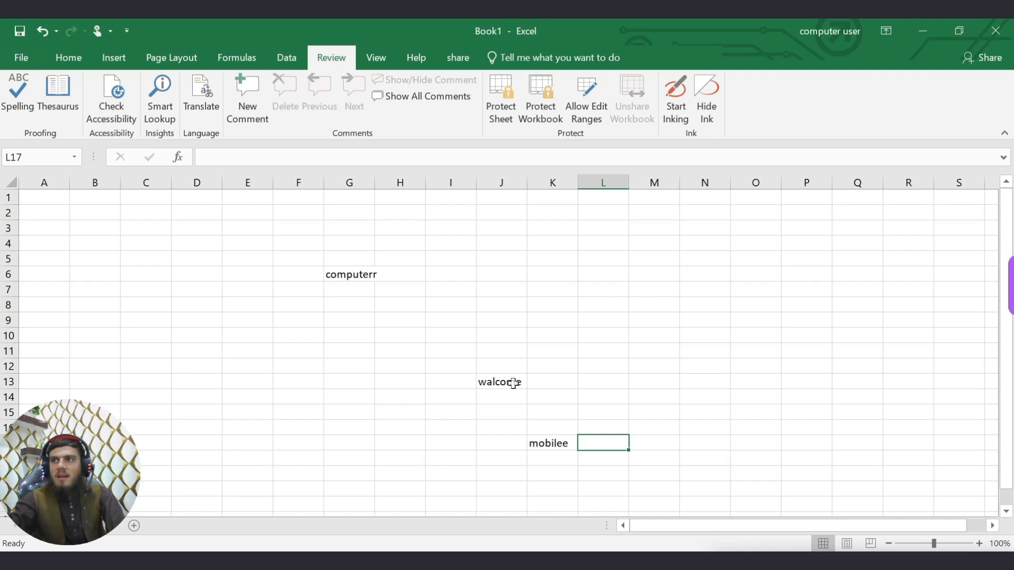
pyautogui.click(358, 291)
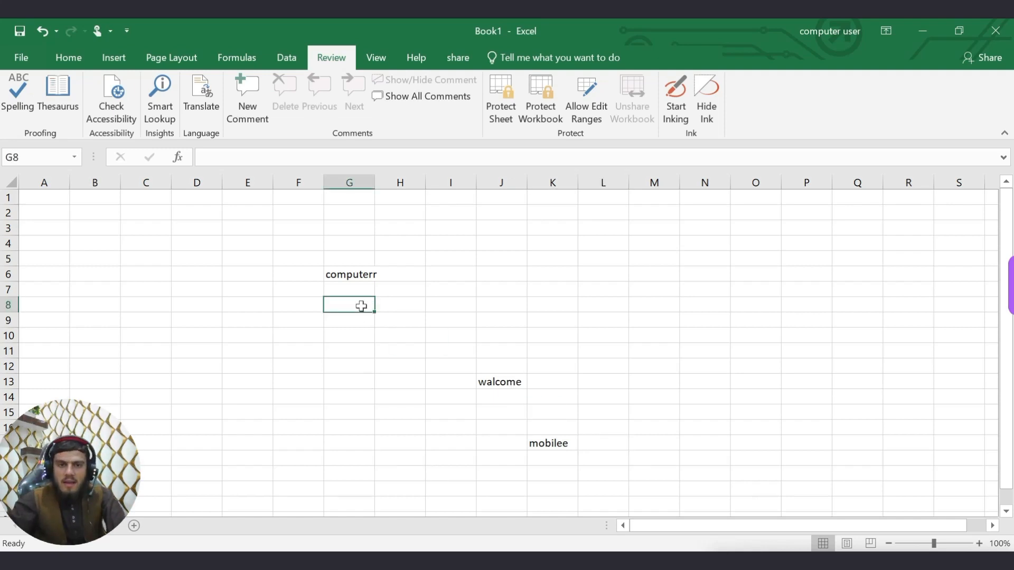
pyautogui.click(355, 275)
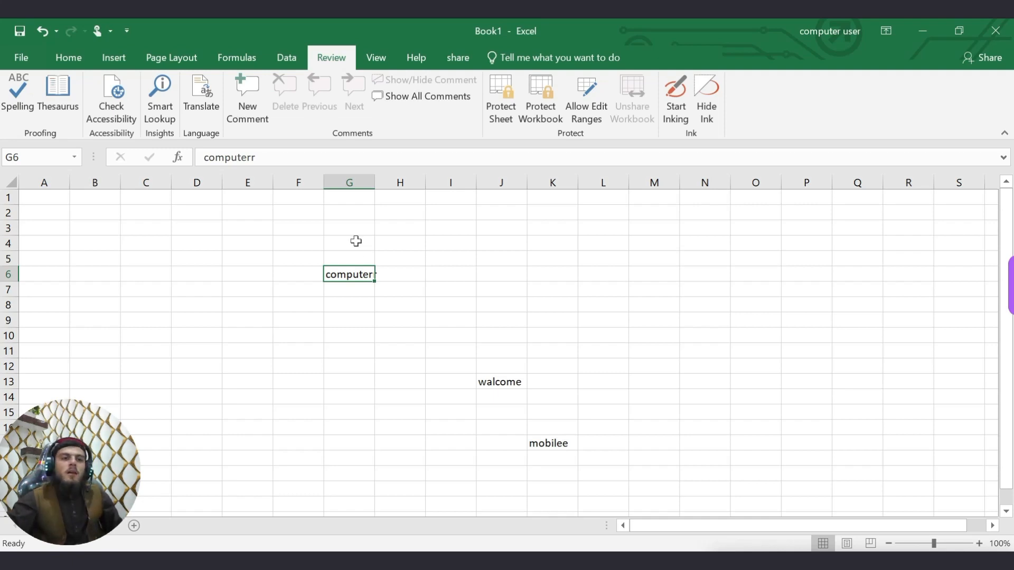
# Run Spelling to change computerr, walcome and mobilee to computer, welcome and mobile.
pyautogui.click(24, 94)
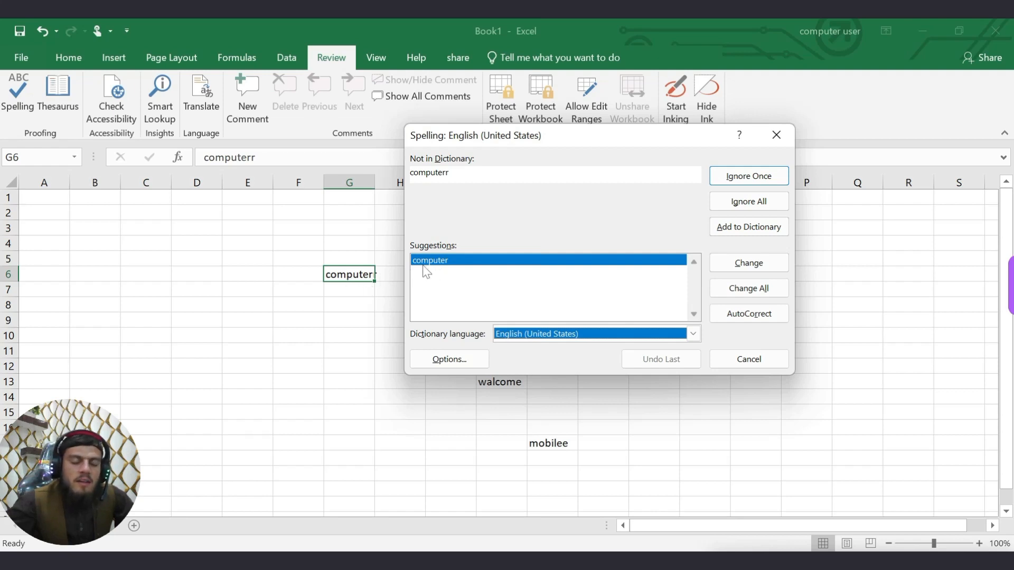
pyautogui.click(733, 270)
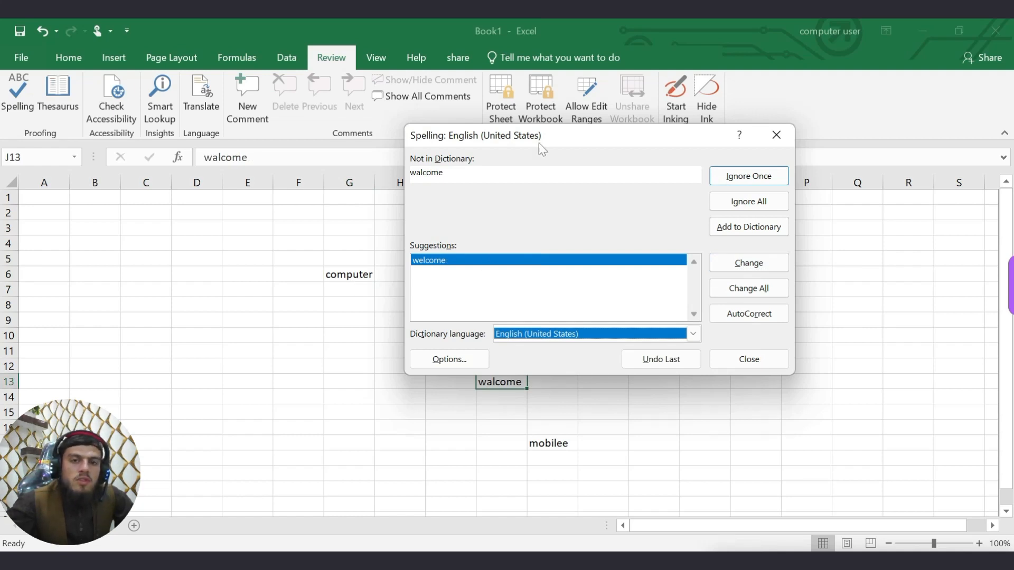
pyautogui.moveTo(543, 136); pyautogui.dragTo(384, 93)
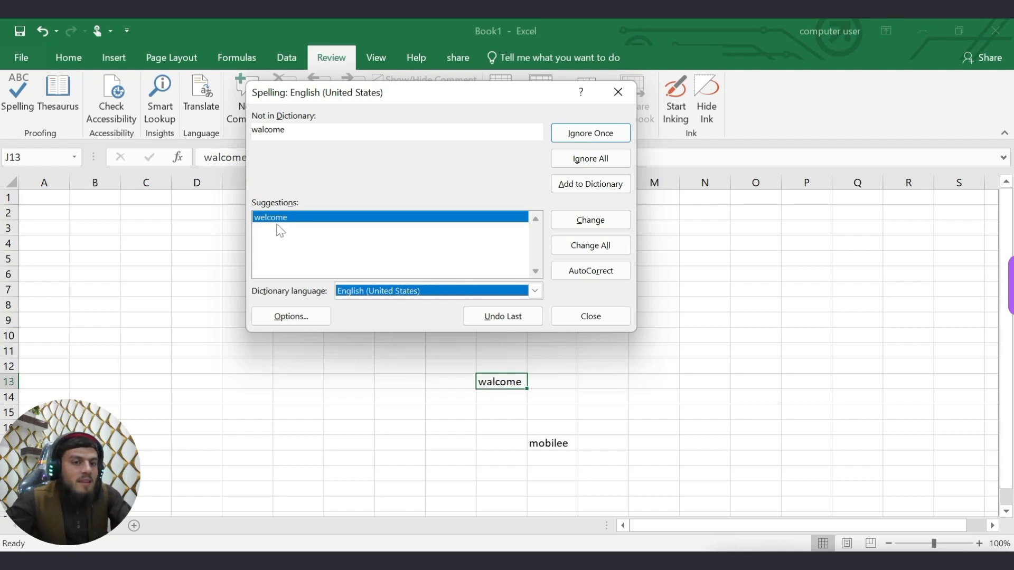
pyautogui.click(600, 222)
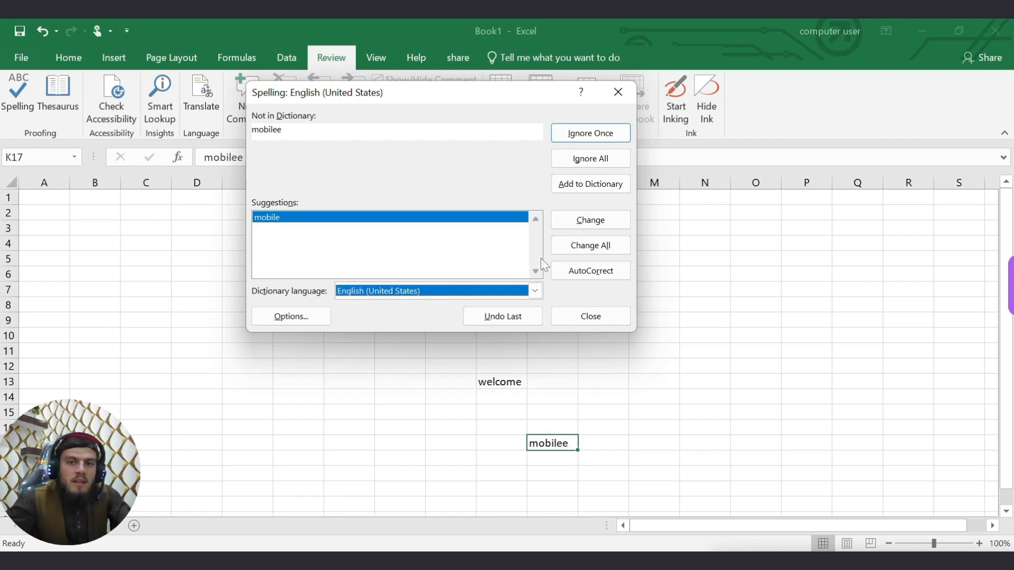
pyautogui.click(586, 222)
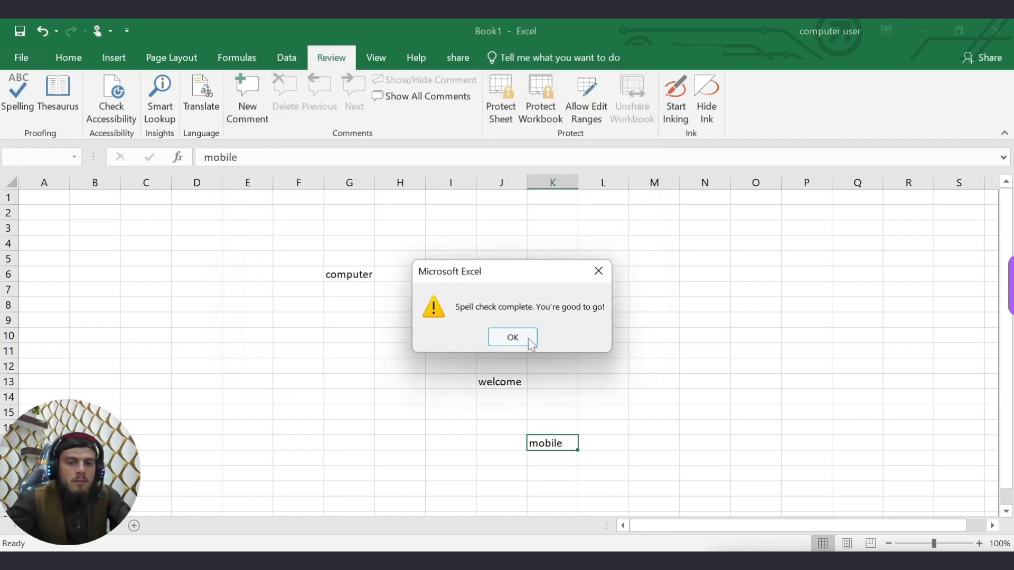
pyautogui.click(529, 340)
pyautogui.click(443, 397)
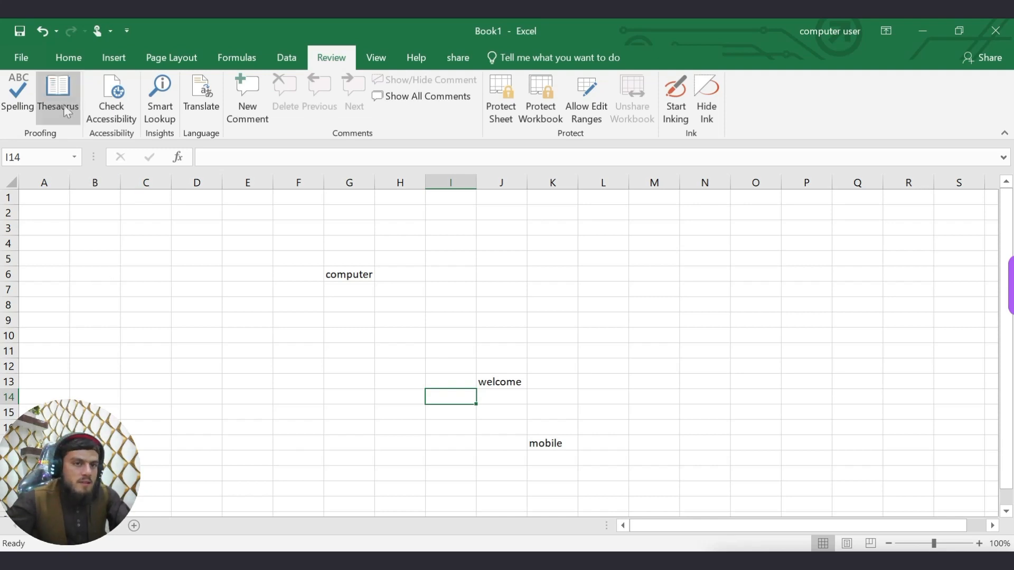
# Use the Thesaurus on G6 to insert the synonym 'laptop' in place of 'computer'.
pyautogui.click(363, 276)
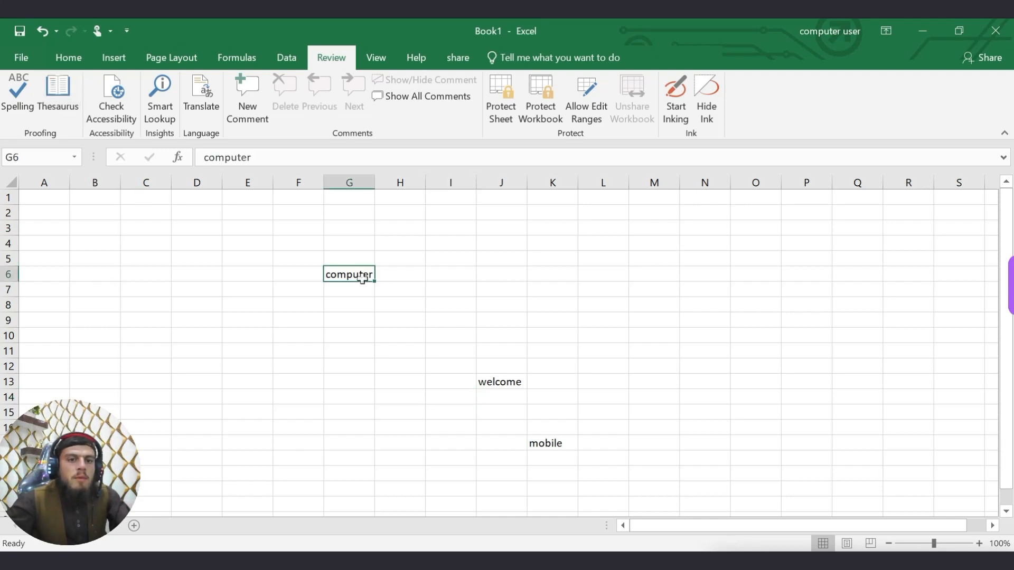
pyautogui.click(64, 103)
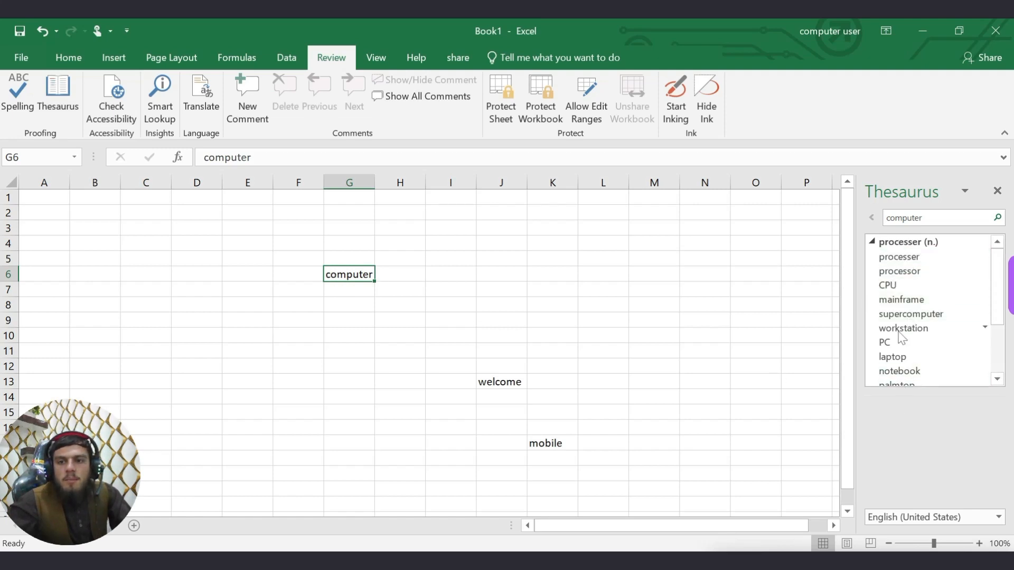
pyautogui.click(904, 357)
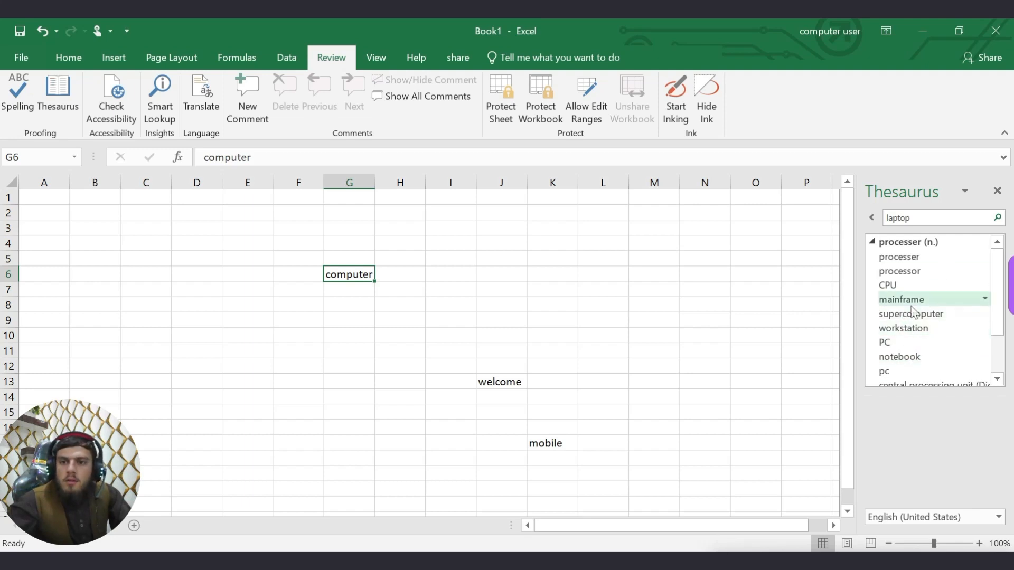
pyautogui.scroll(-2, 913, 304)
pyautogui.scroll(2, 913, 304)
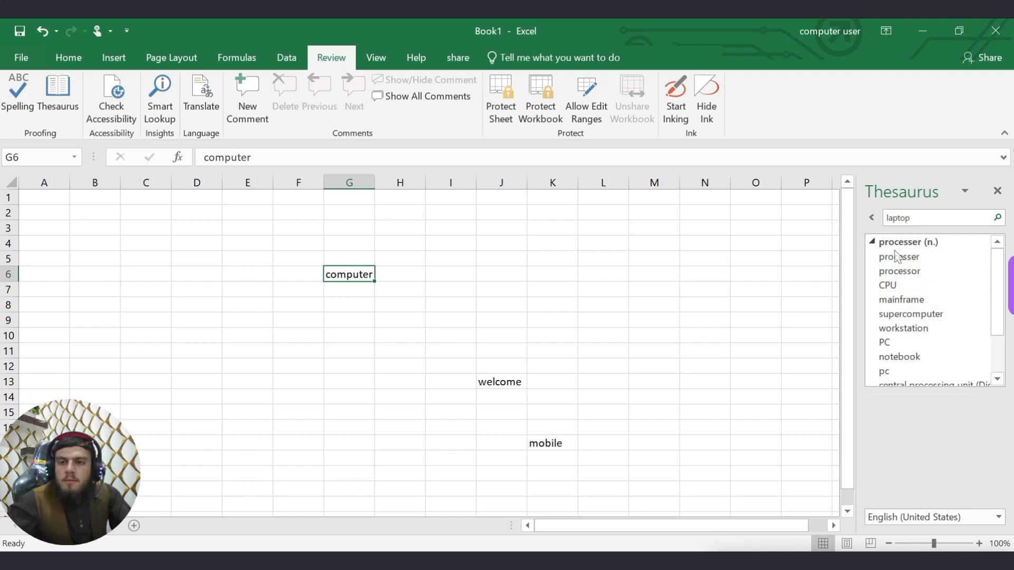
pyautogui.click(871, 217)
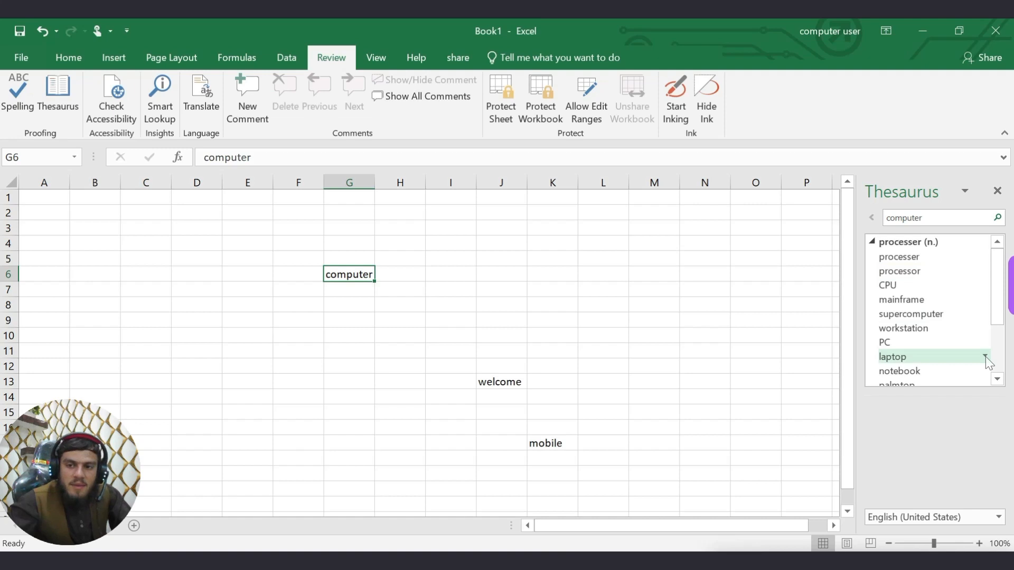
pyautogui.click(985, 356)
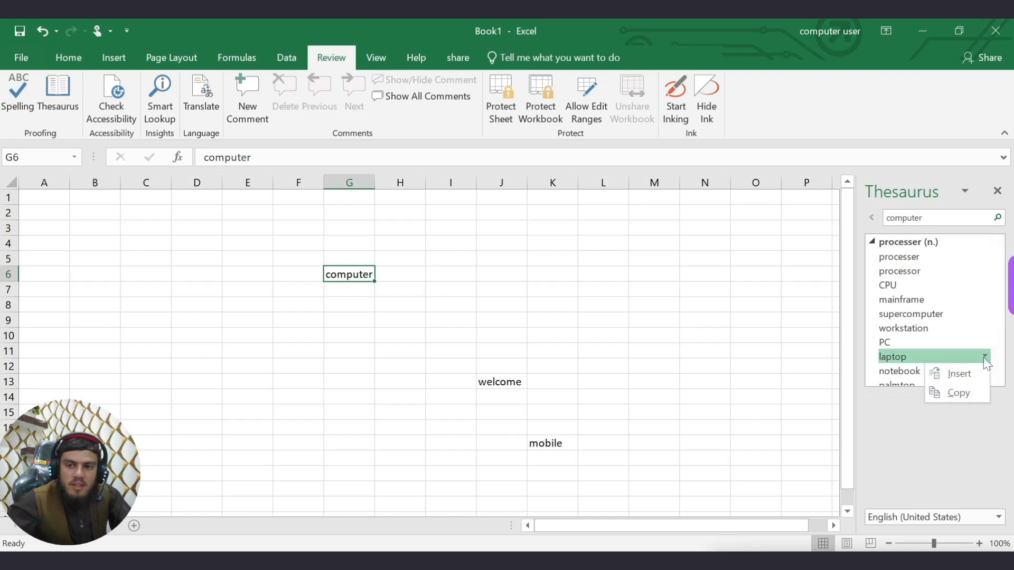
pyautogui.click(950, 379)
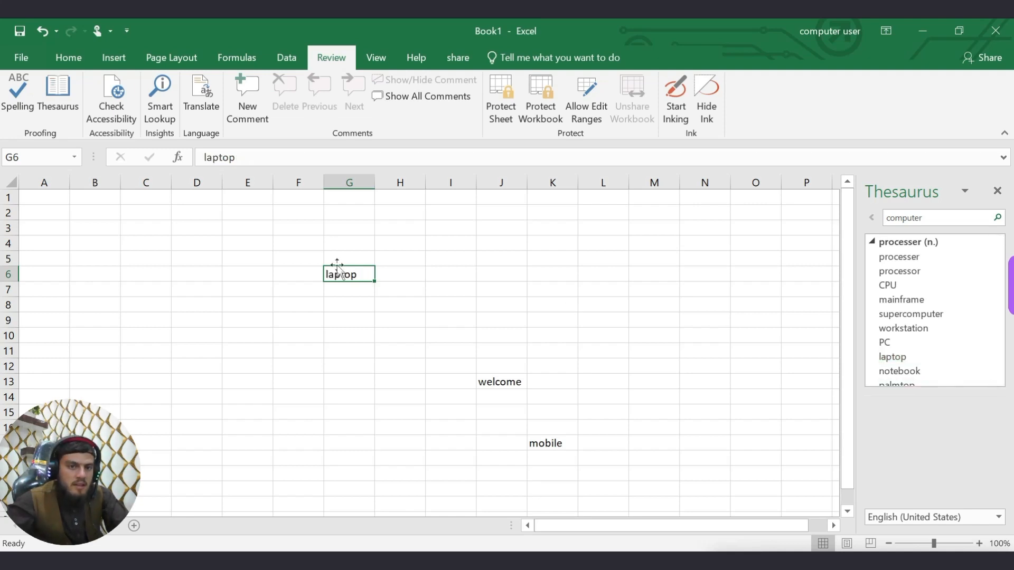
pyautogui.click(354, 350)
pyautogui.click(515, 395)
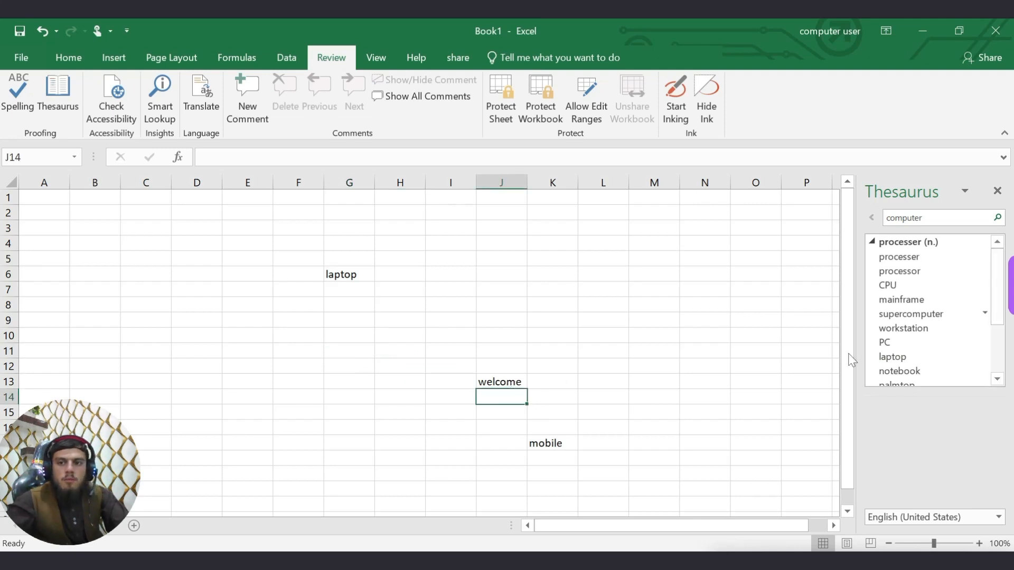
# Close the Thesaurus pane and draw a rounded rectangle over C6:E12.
pyautogui.click(997, 191)
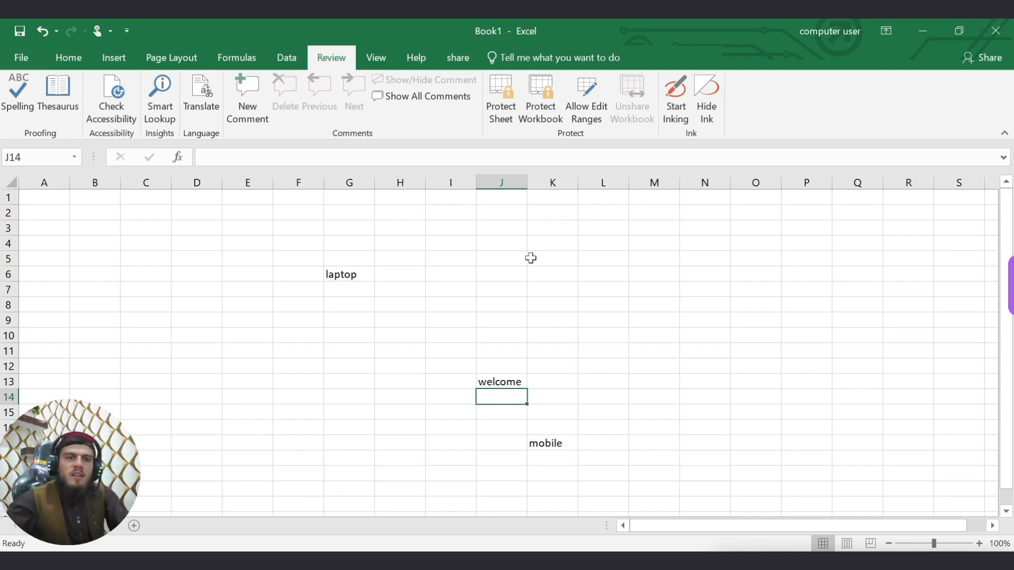
pyautogui.click(85, 59)
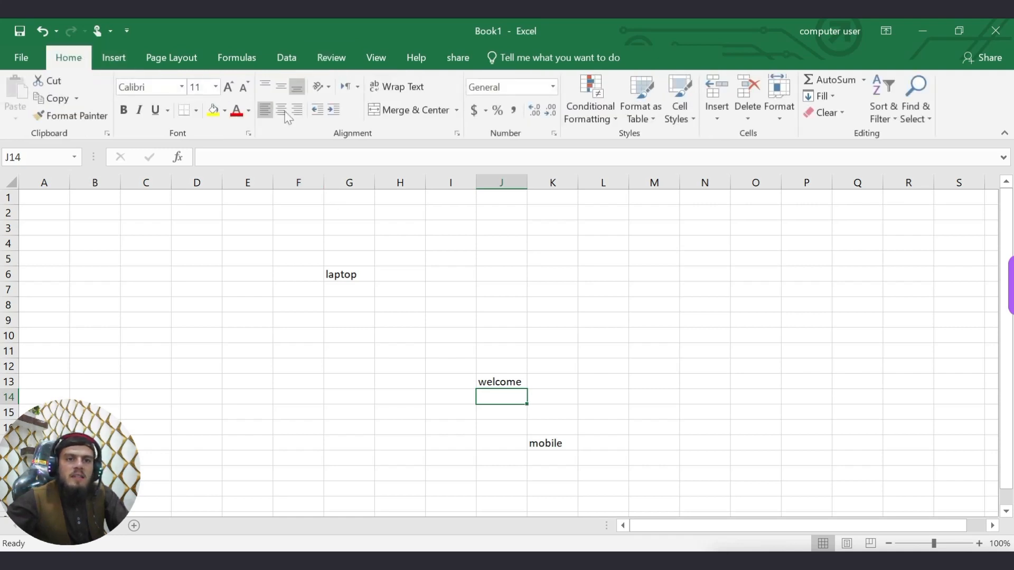
pyautogui.click(113, 57)
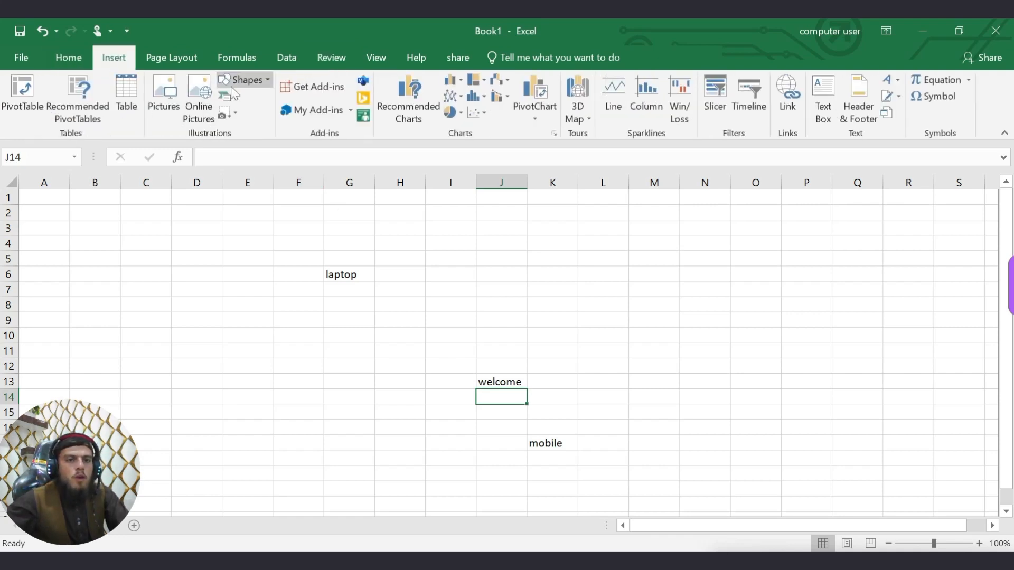
pyautogui.click(264, 82)
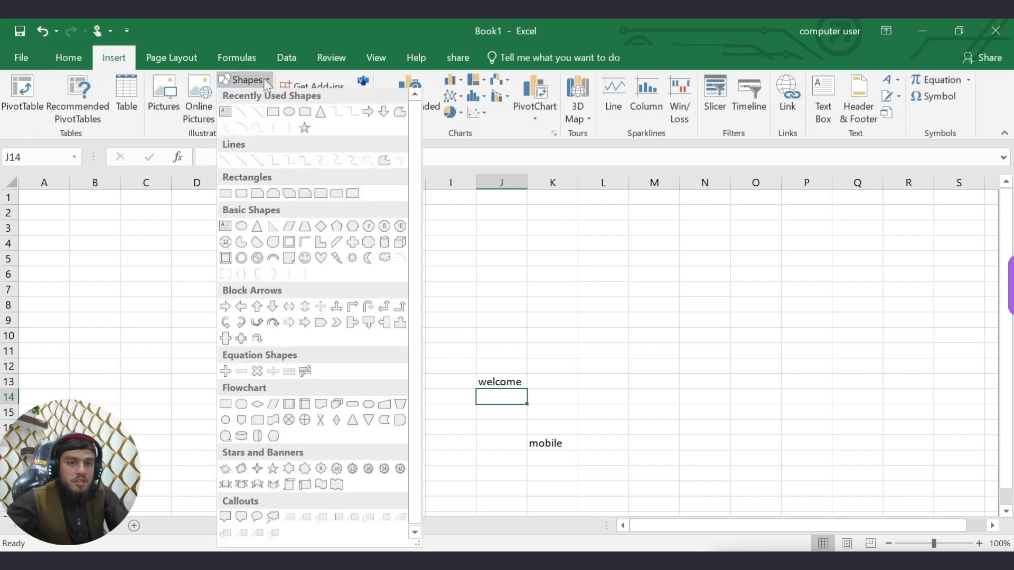
pyautogui.click(308, 118)
pyautogui.moveTo(148, 272)
pyautogui.mouseDown()
pyautogui.moveTo(197, 385)
pyautogui.moveTo(262, 371)
pyautogui.mouseUp()
# Draw a tall isosceles triangle spanning columns M–O.
pyautogui.click(112, 60)
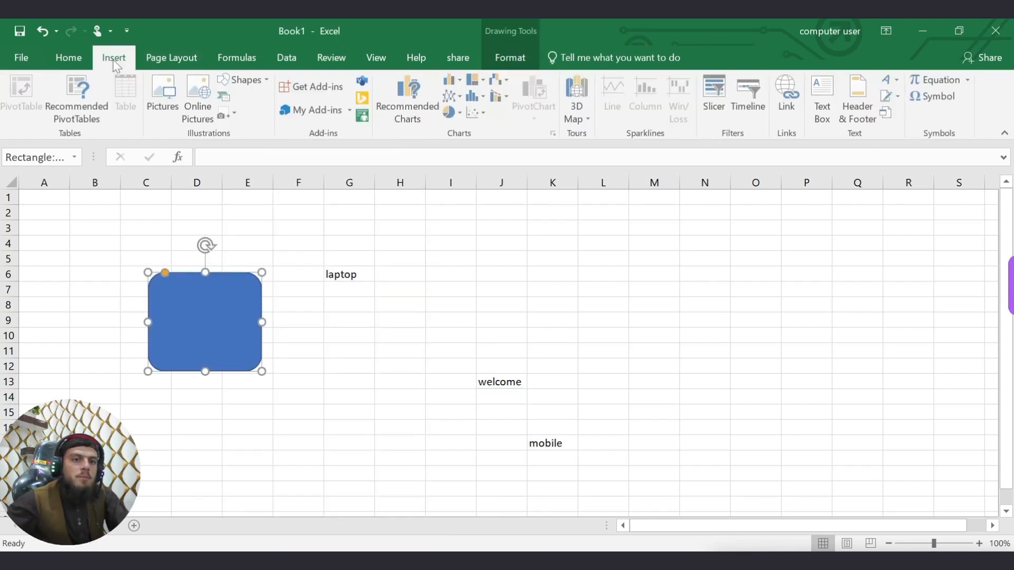
pyautogui.click(247, 79)
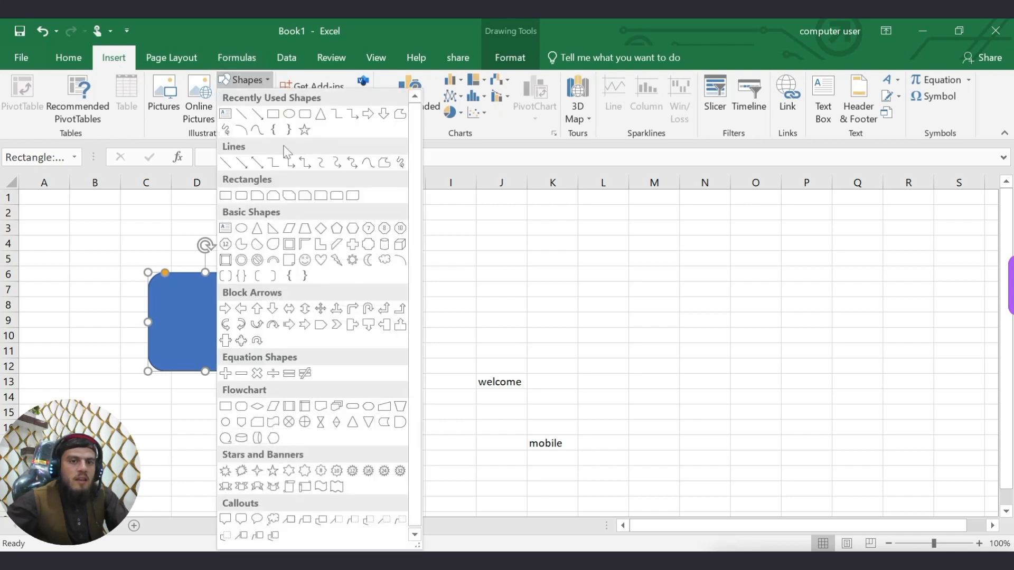
pyautogui.click(225, 196)
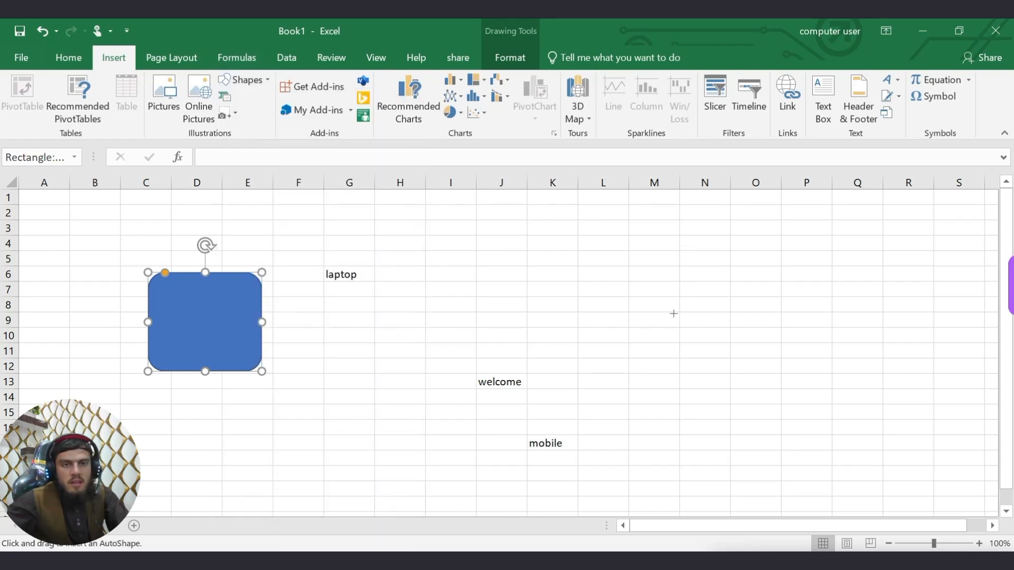
pyautogui.click(244, 79)
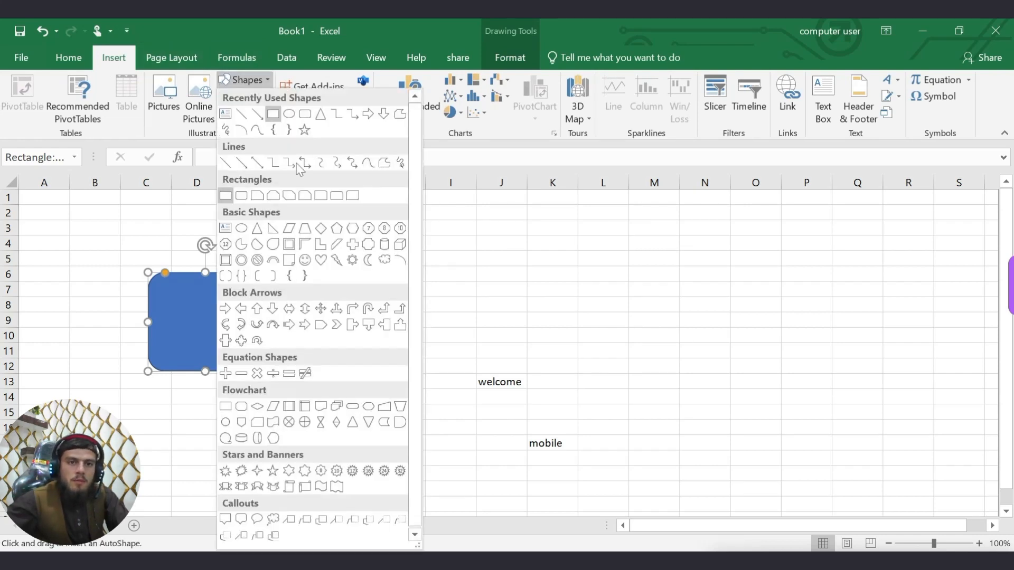
pyautogui.click(320, 114)
pyautogui.moveTo(666, 269); pyautogui.dragTo(818, 455)
pyautogui.click(327, 410)
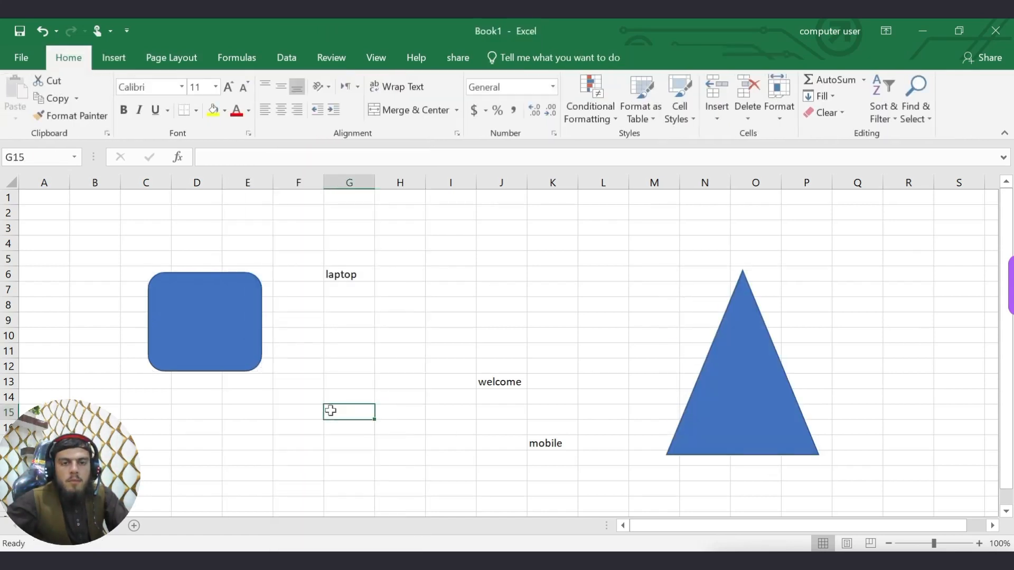
# Run Check Accessibility from the Review tab and dismiss the tips callout.
pyautogui.click(328, 60)
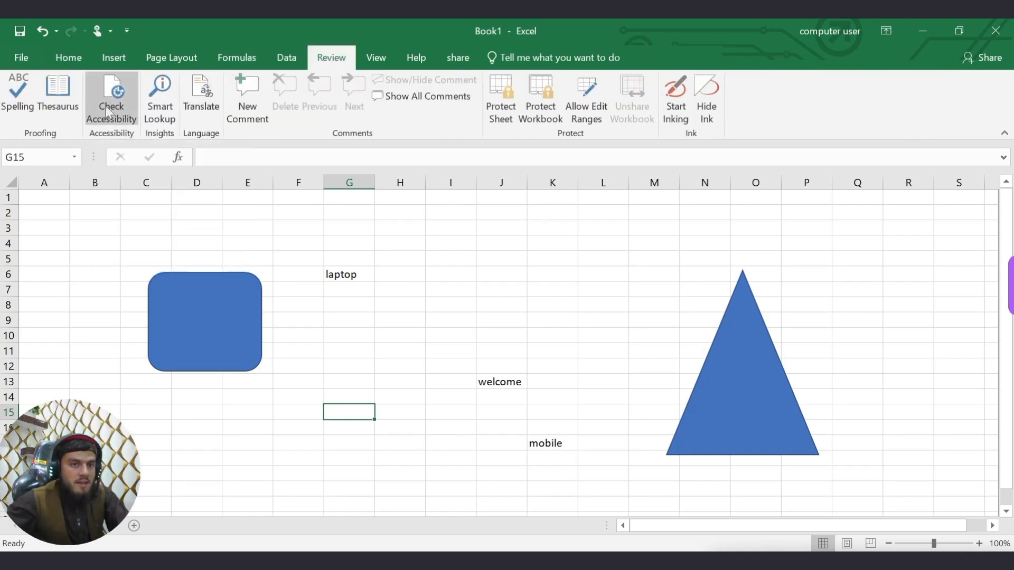
pyautogui.click(111, 126)
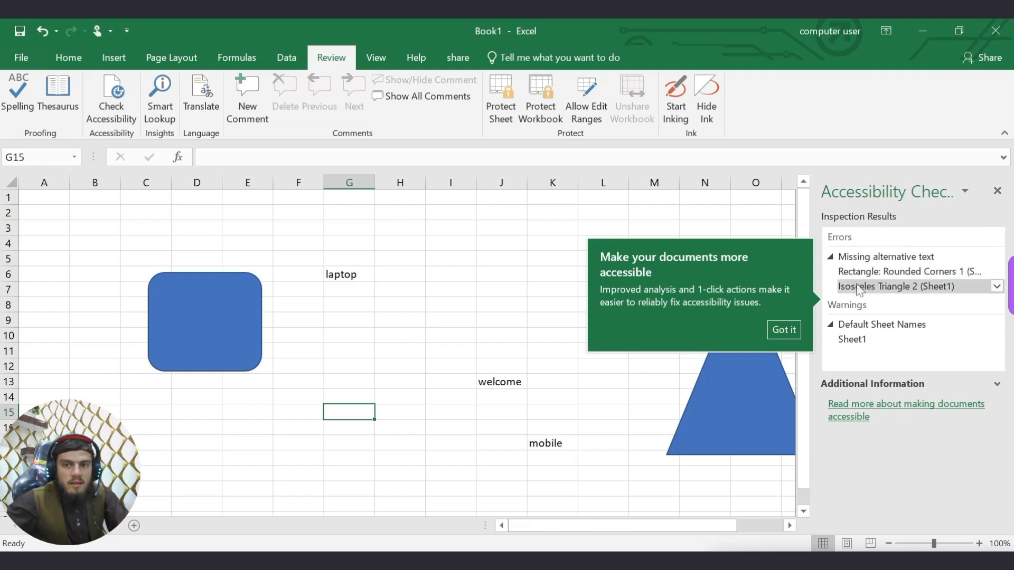
pyautogui.click(784, 330)
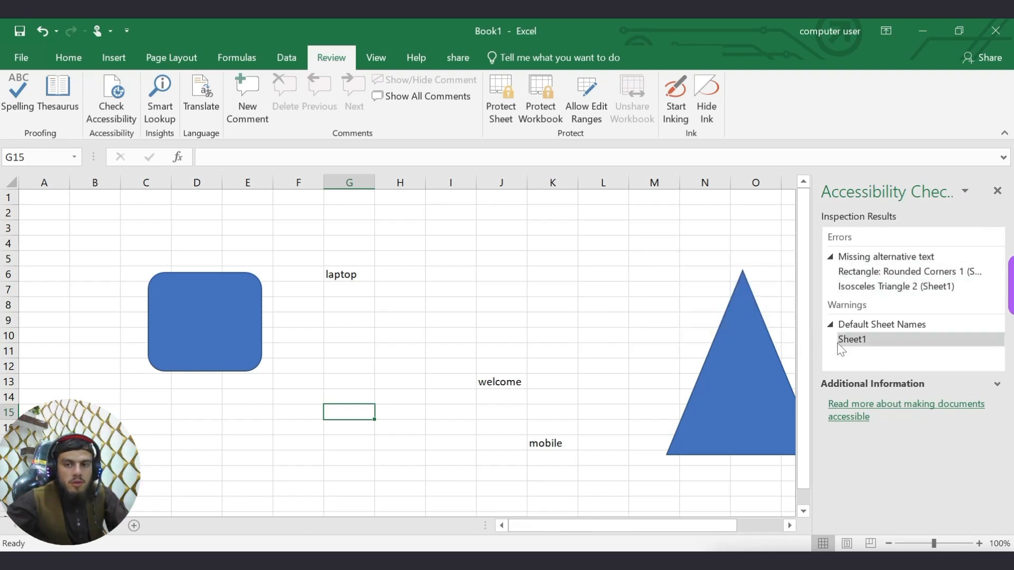
# Give both the rectangle and triangle the alt text 'use this', then close the Accessibility Checker.
pyautogui.click(996, 272)
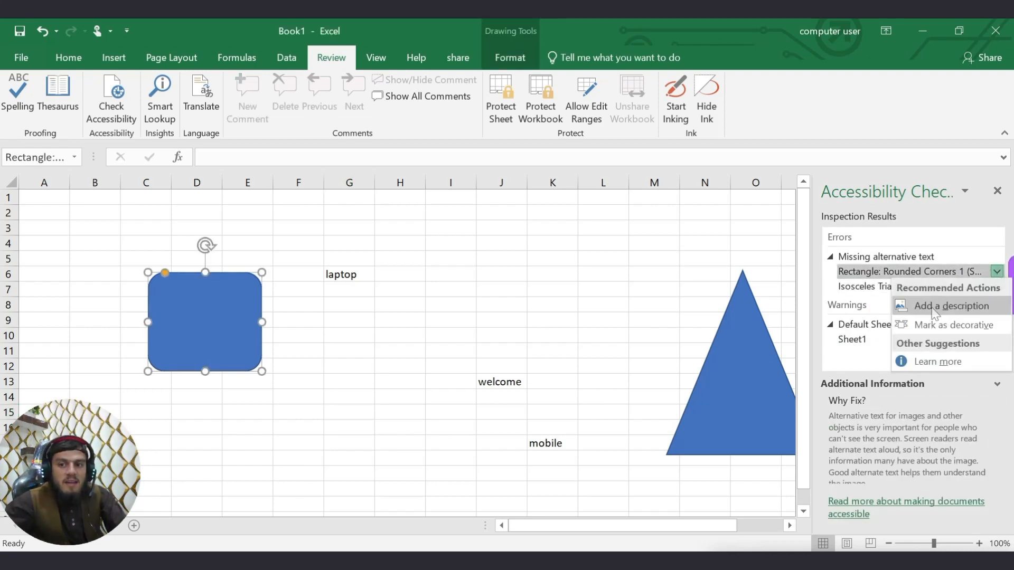
pyautogui.click(953, 306)
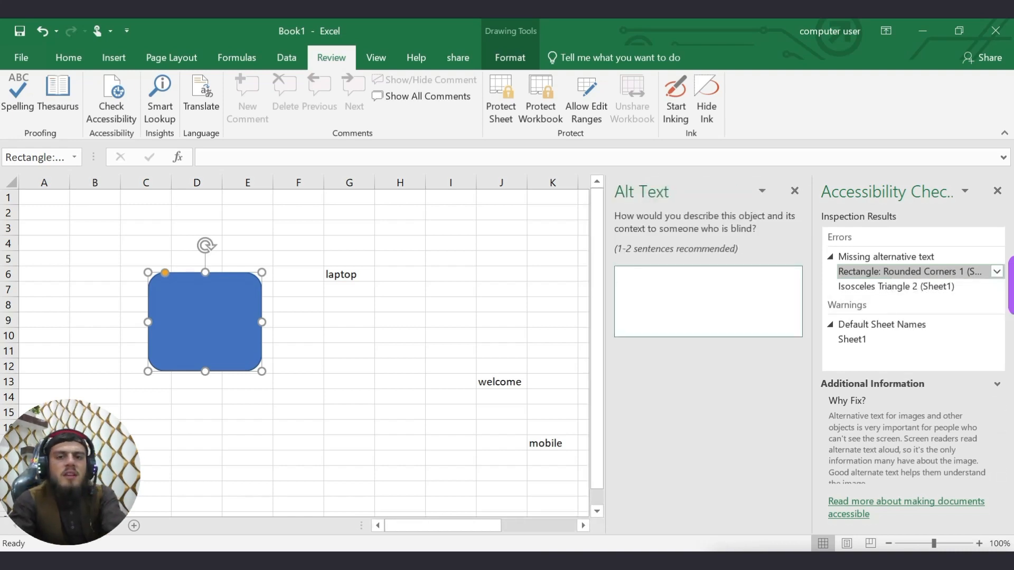
pyautogui.write('use this')
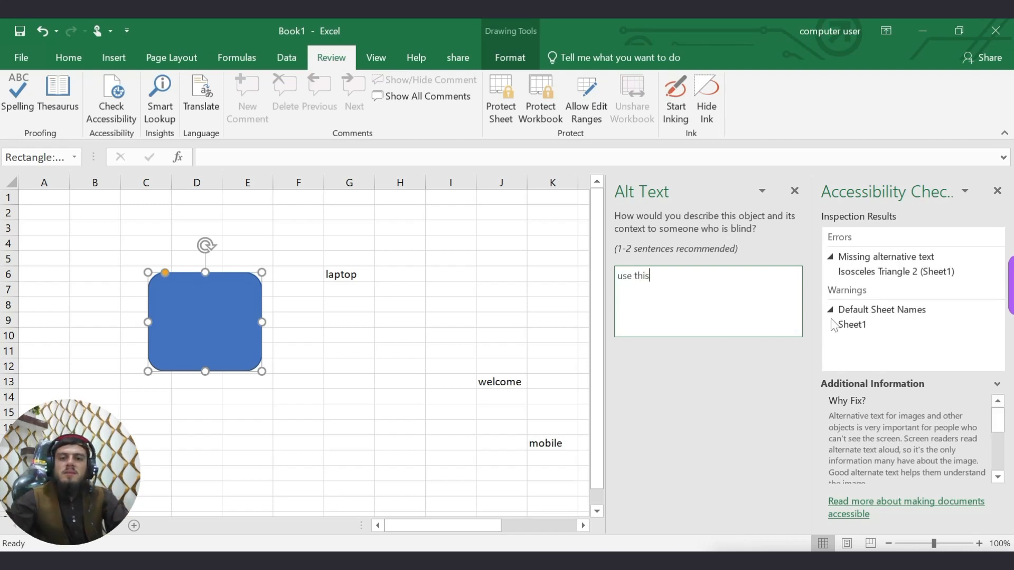
pyautogui.click(794, 191)
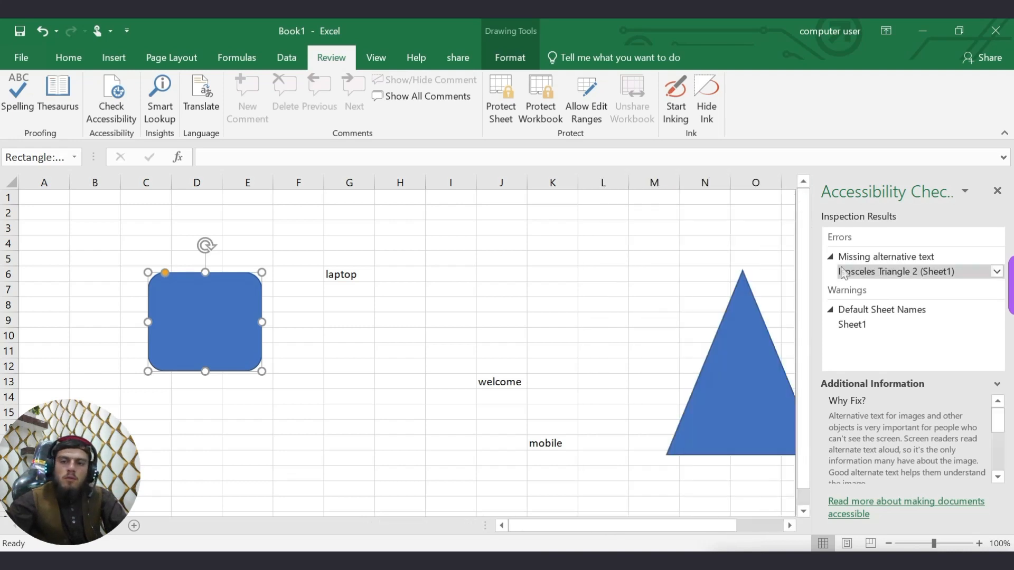
pyautogui.click(994, 272)
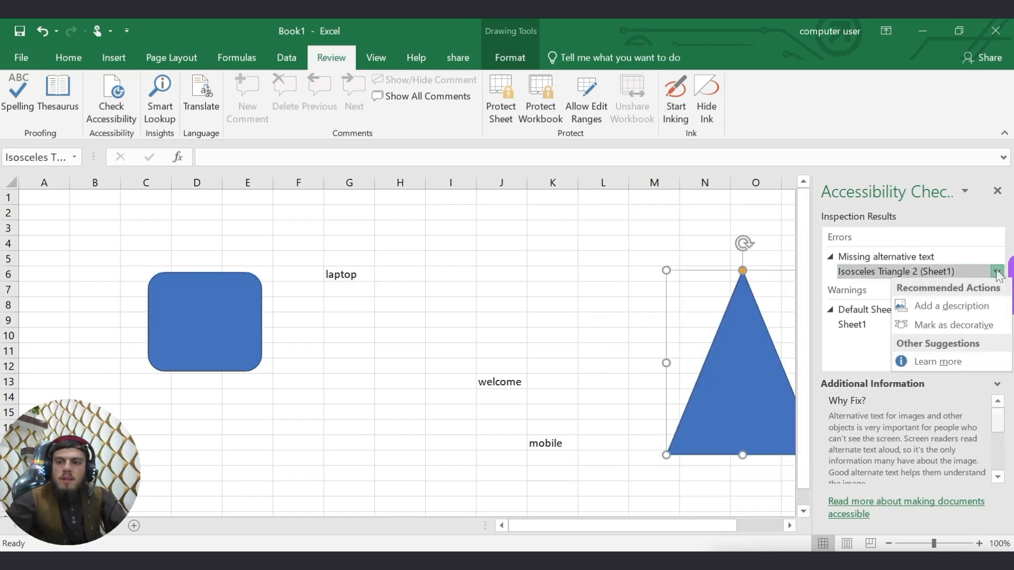
pyautogui.click(950, 304)
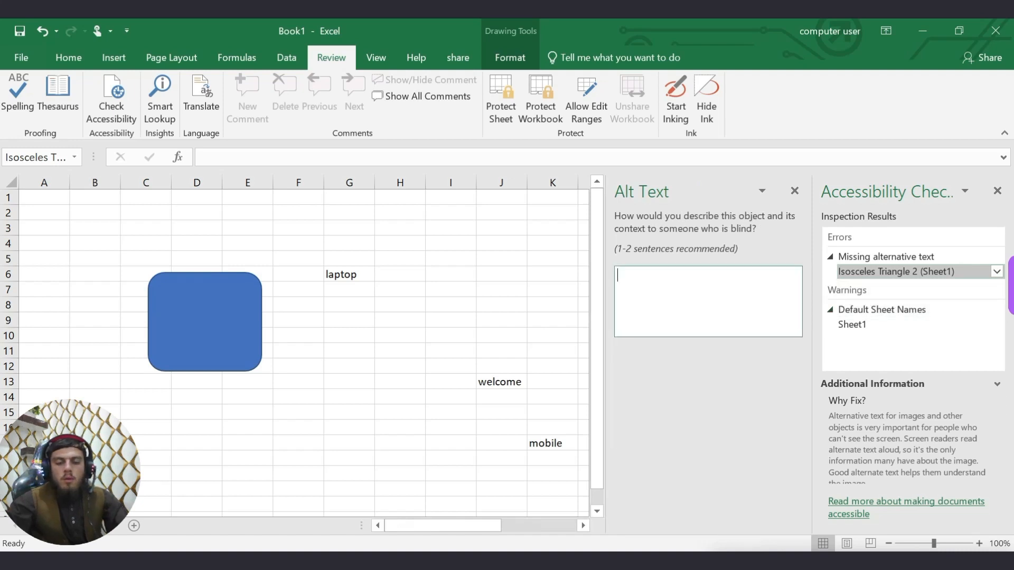
pyautogui.write('use ')
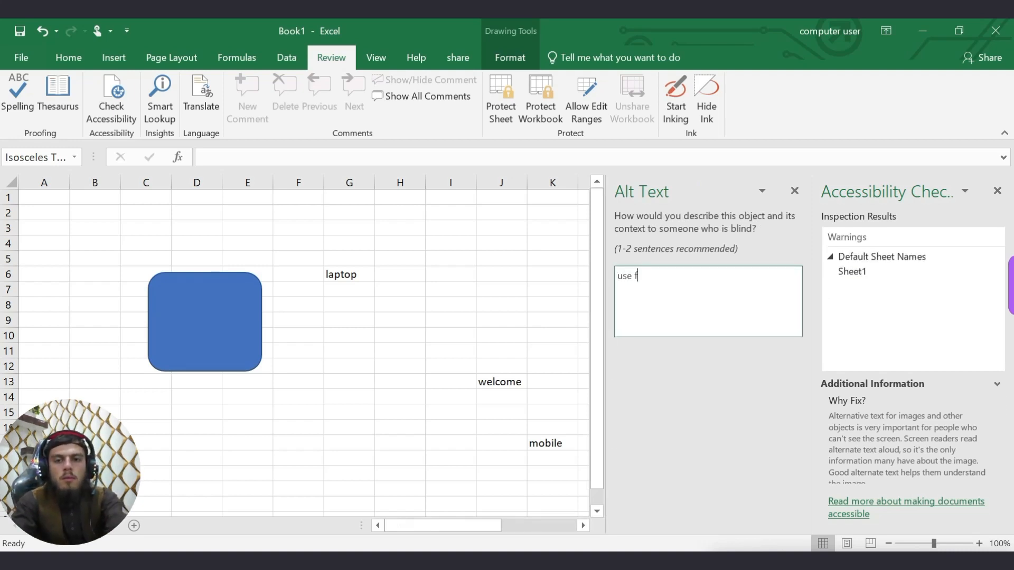
pyautogui.write('this')
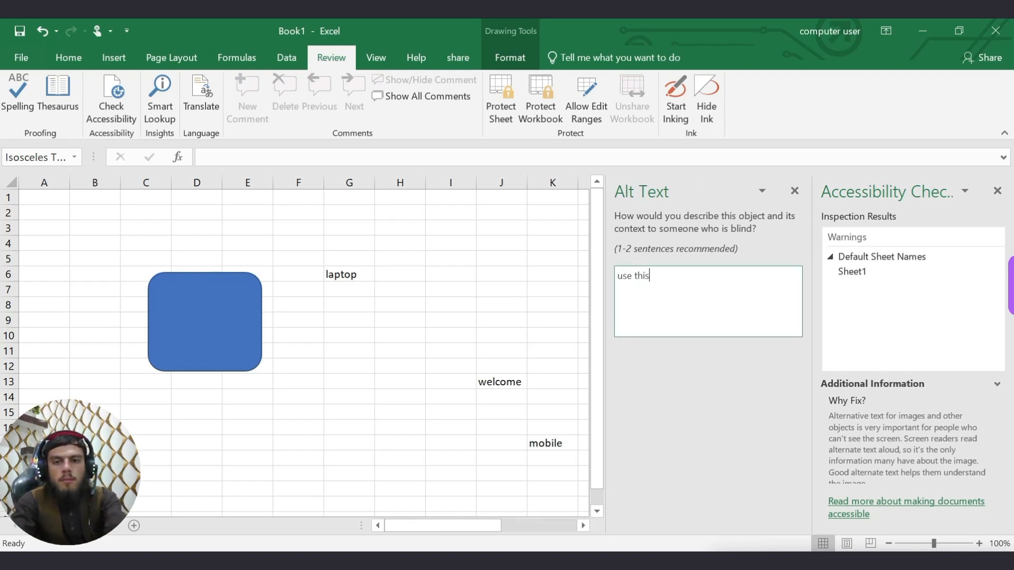
pyautogui.click(794, 191)
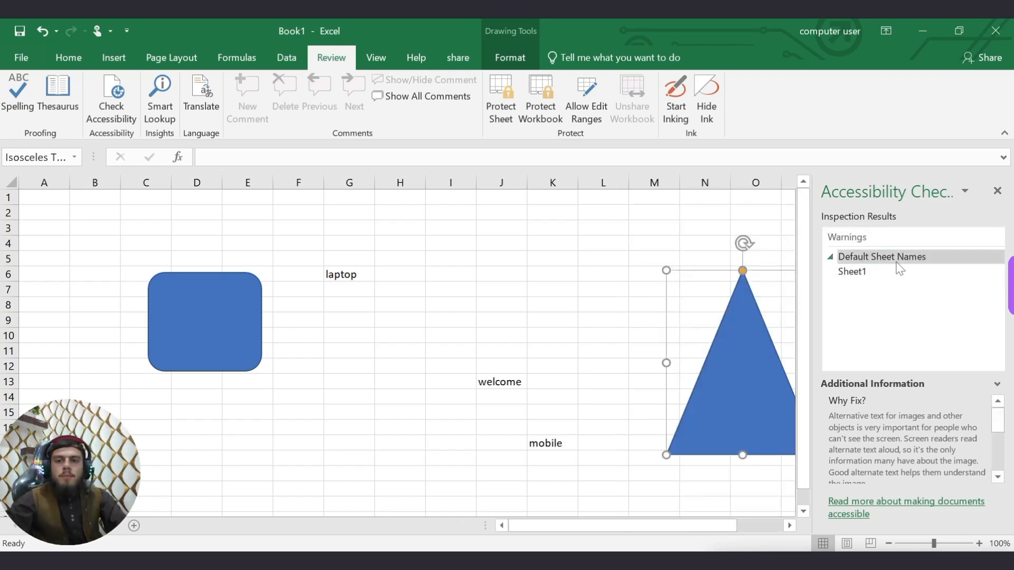
pyautogui.click(830, 259)
pyautogui.click(830, 258)
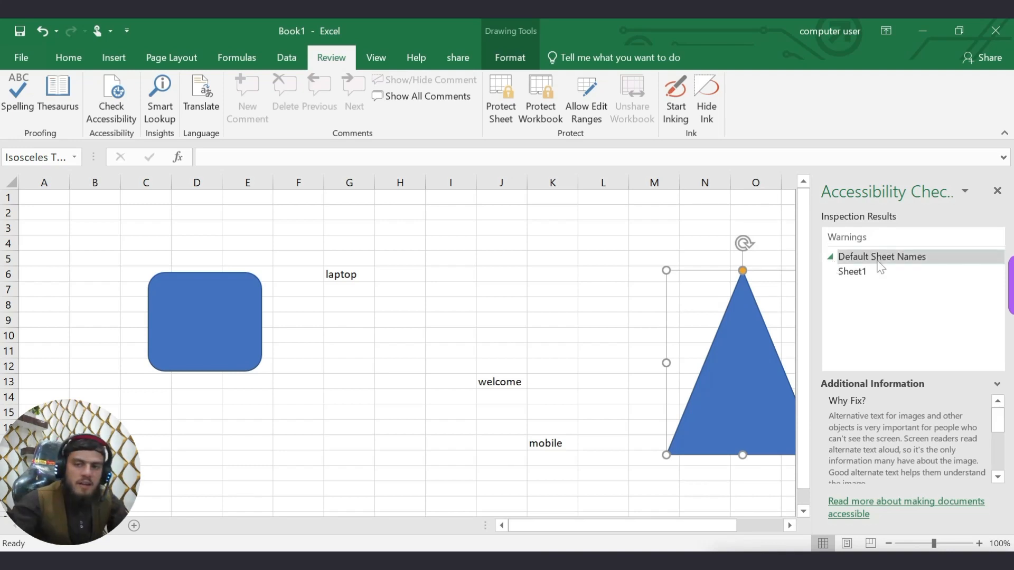
pyautogui.click(997, 191)
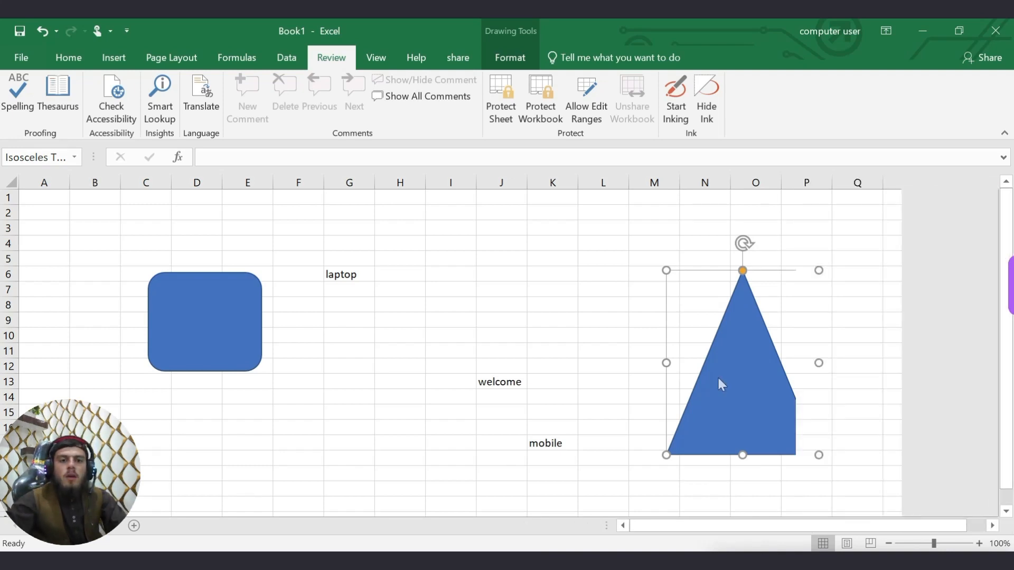
pyautogui.click(400, 412)
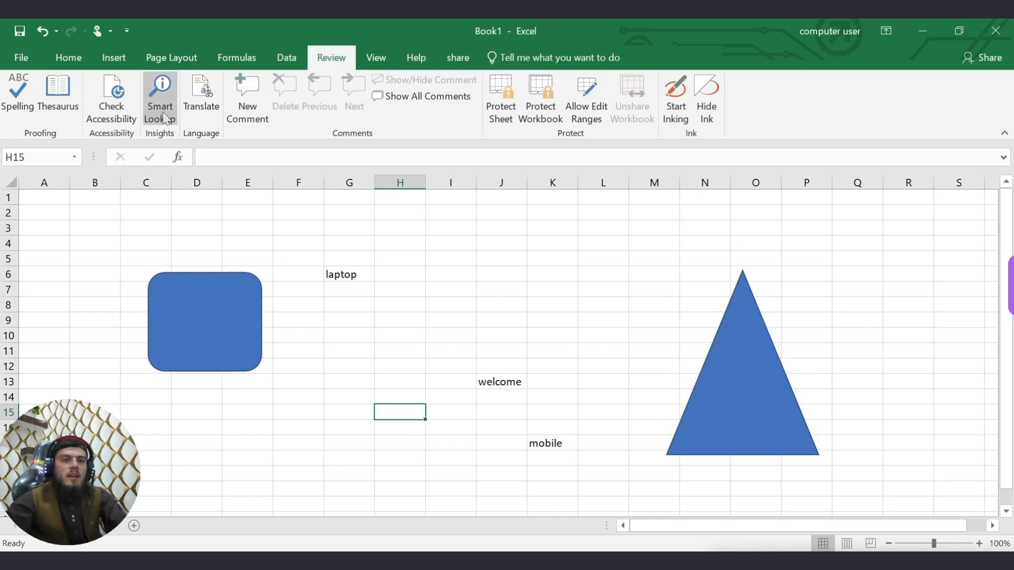
pyautogui.click(351, 290)
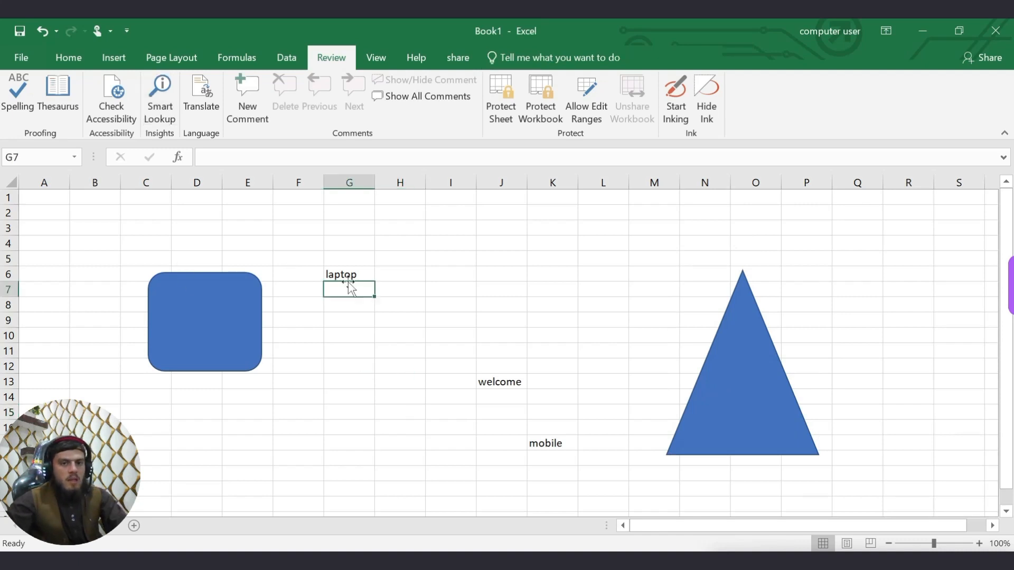
pyautogui.click(414, 396)
pyautogui.click(543, 443)
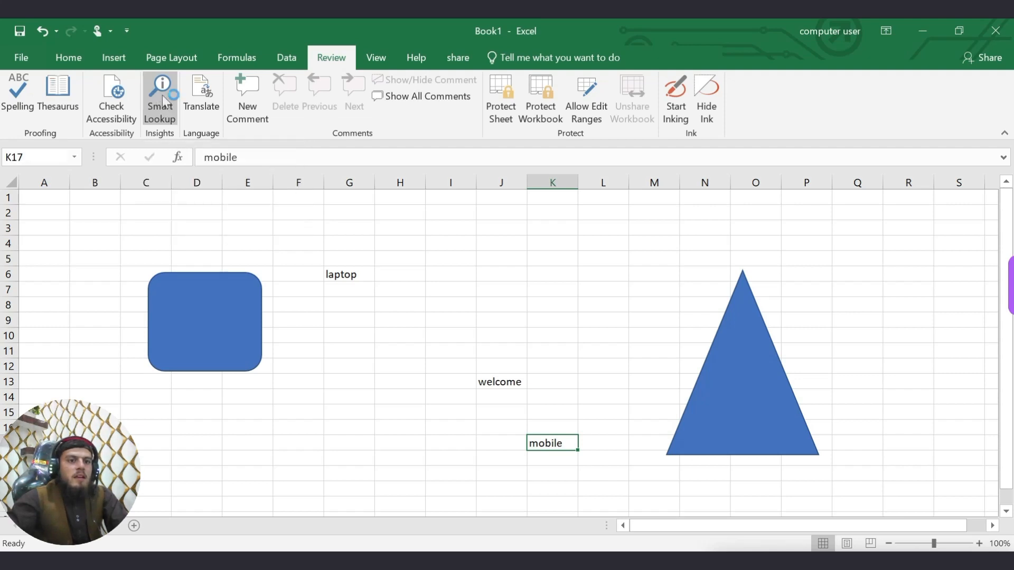
pyautogui.click(161, 100)
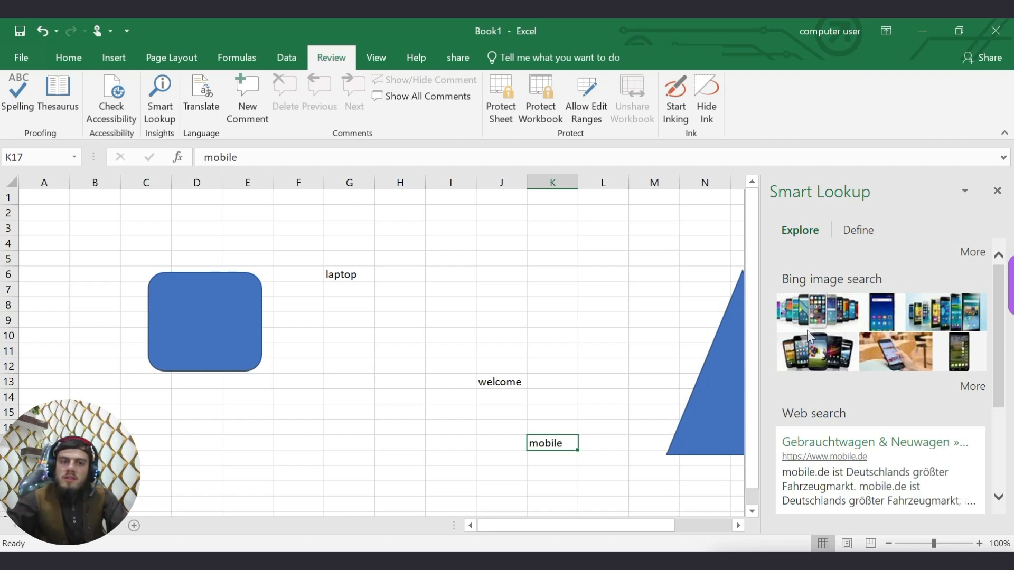
pyautogui.click(996, 191)
pyautogui.click(538, 349)
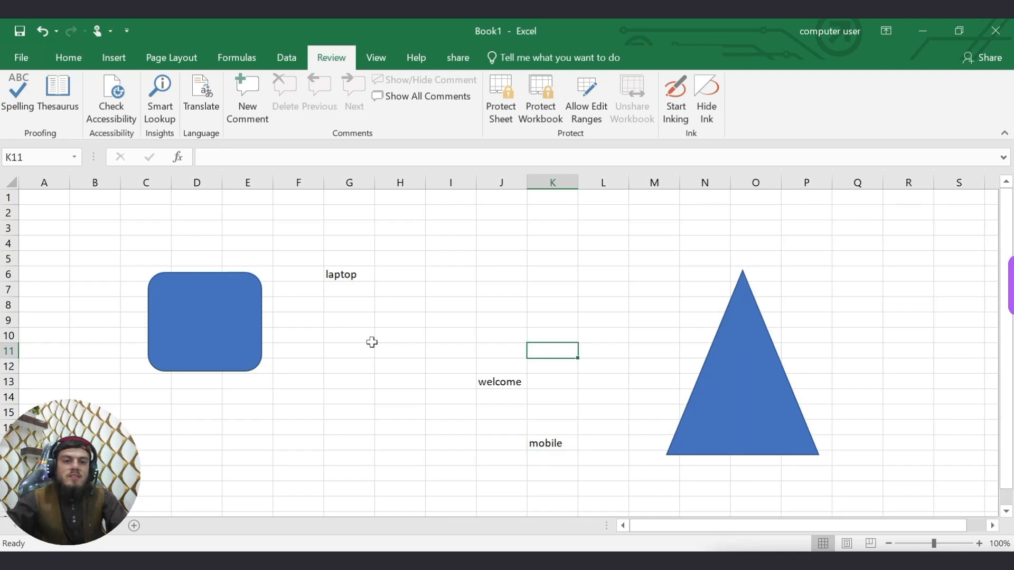
# Add a test comment to cell I14, then delete it.
pyautogui.click(437, 395)
pyautogui.click(499, 383)
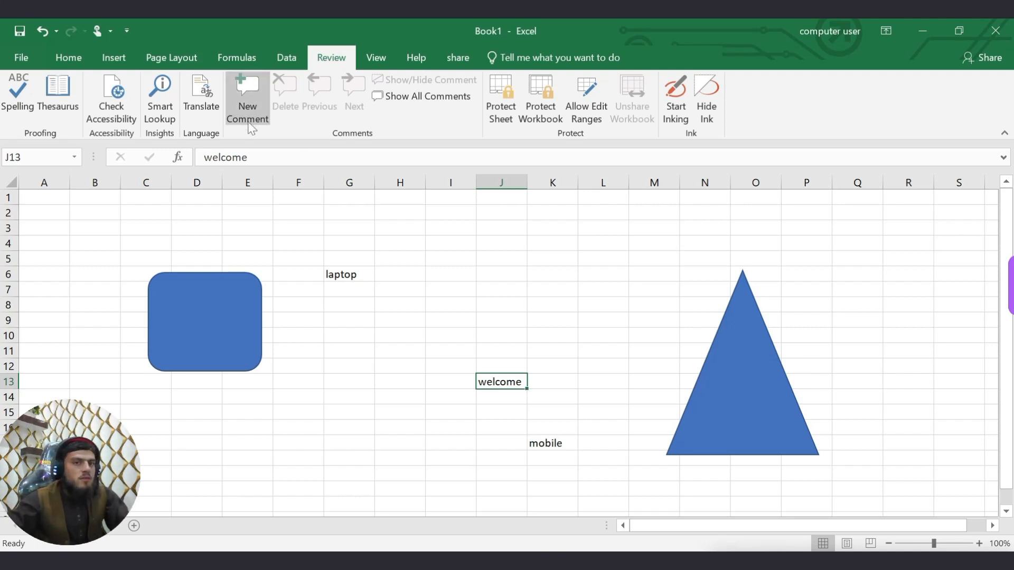
pyautogui.click(482, 272)
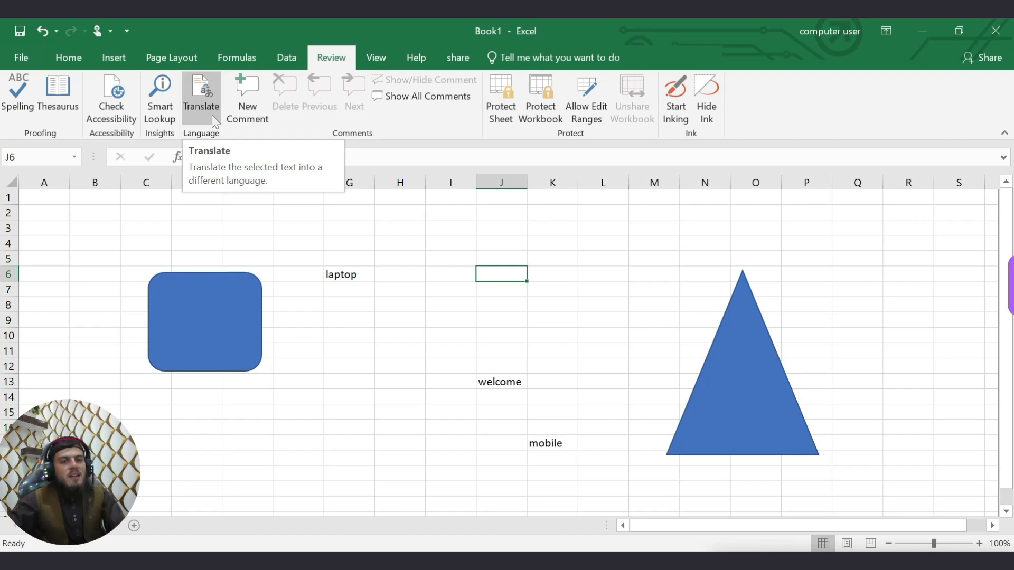
pyautogui.click(437, 400)
pyautogui.click(242, 90)
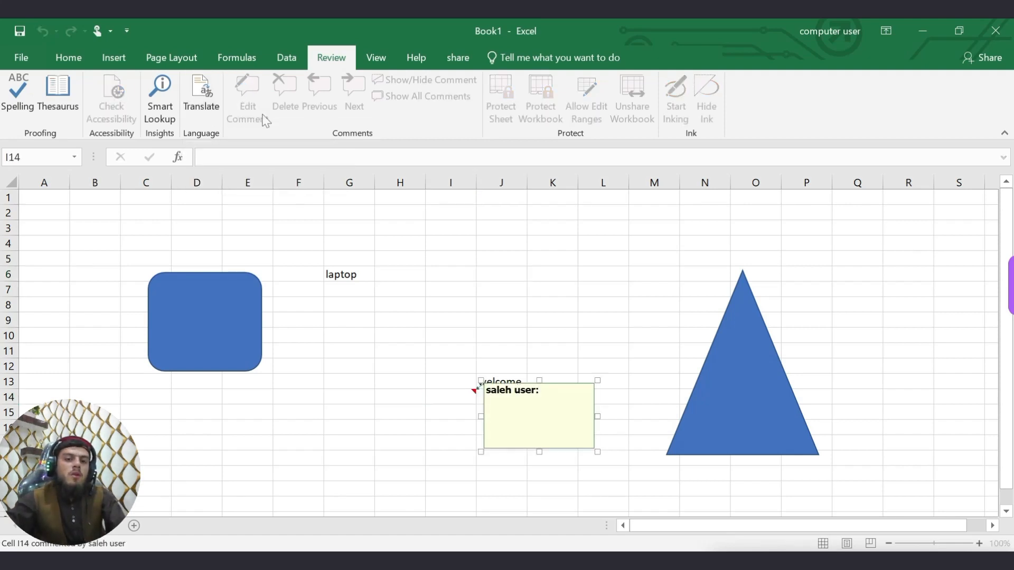
pyautogui.click(395, 365)
pyautogui.click(503, 385)
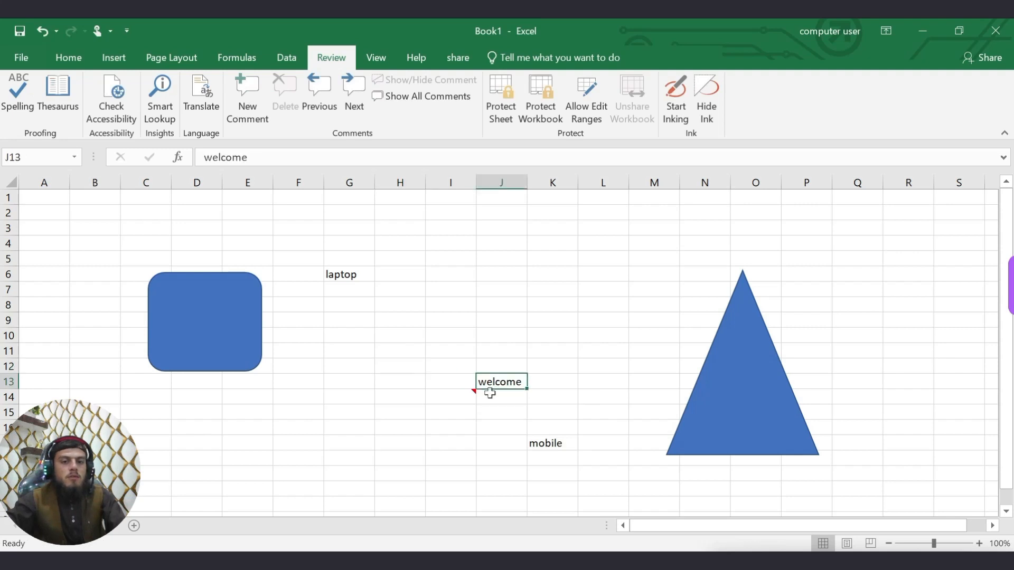
pyautogui.click(479, 398)
pyautogui.click(462, 398)
pyautogui.moveTo(462, 398)
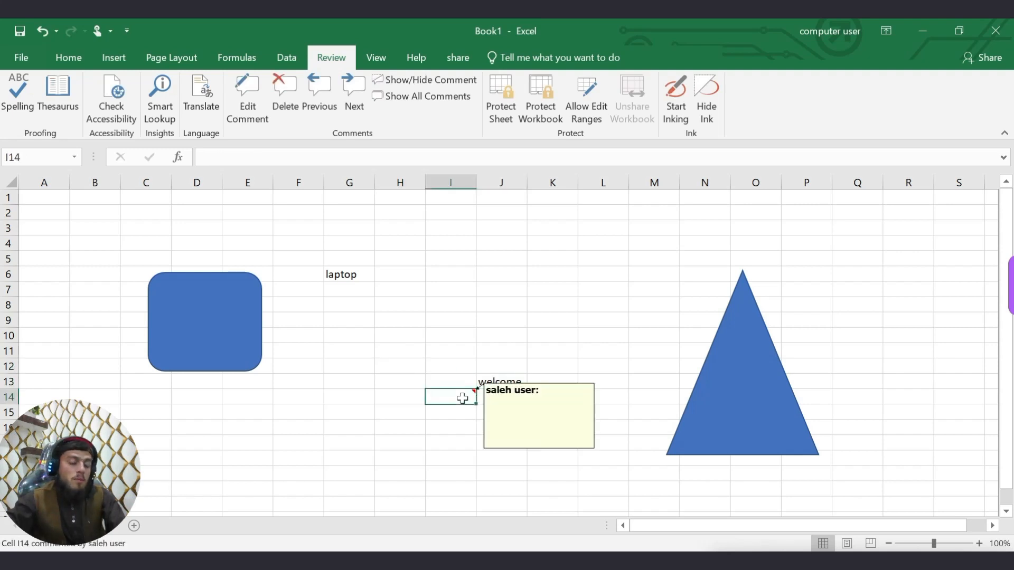
pyautogui.click(284, 90)
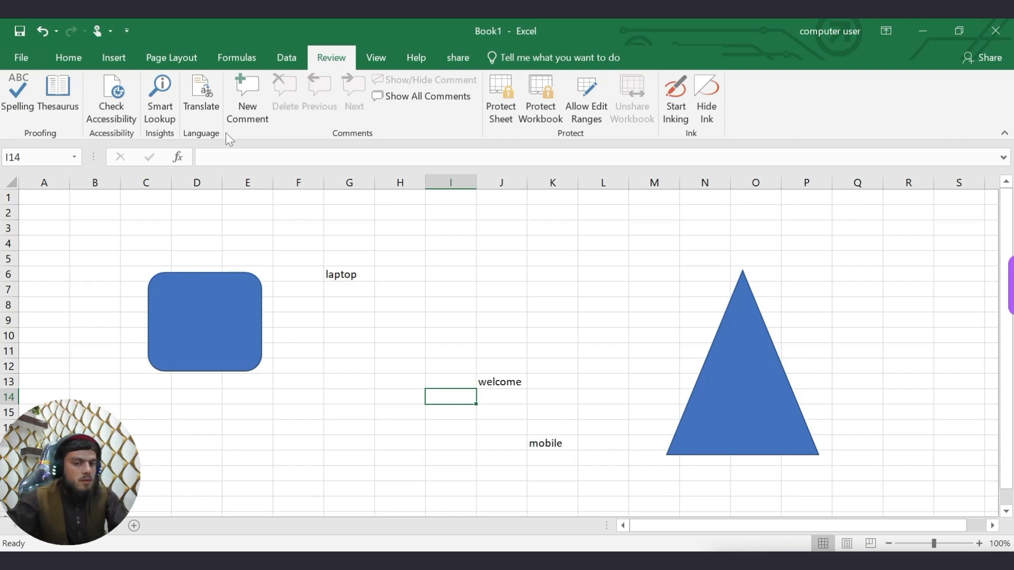
# Add the comment 'computer' to the laptop cell G6.
pyautogui.click(365, 279)
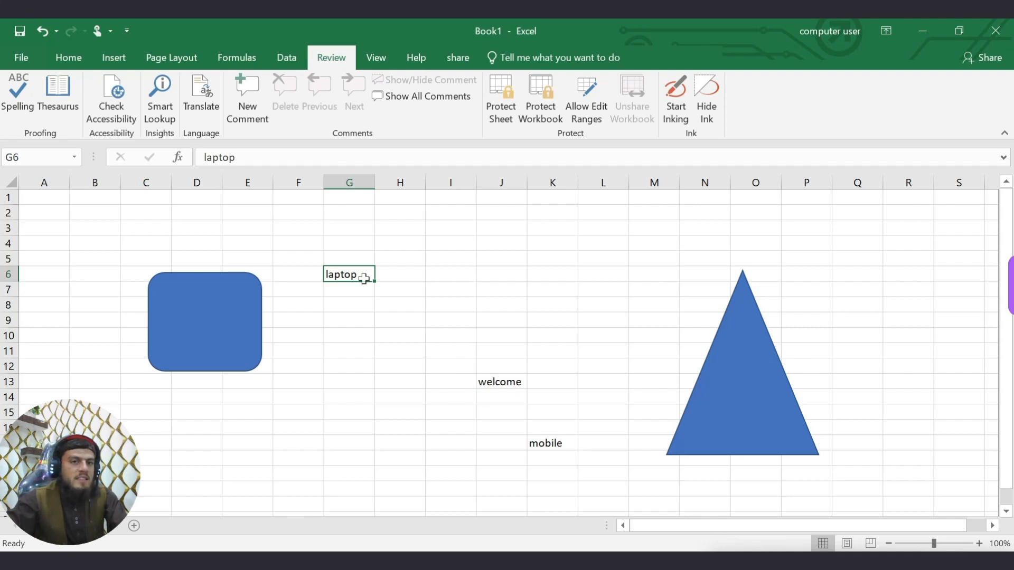
pyautogui.click(246, 106)
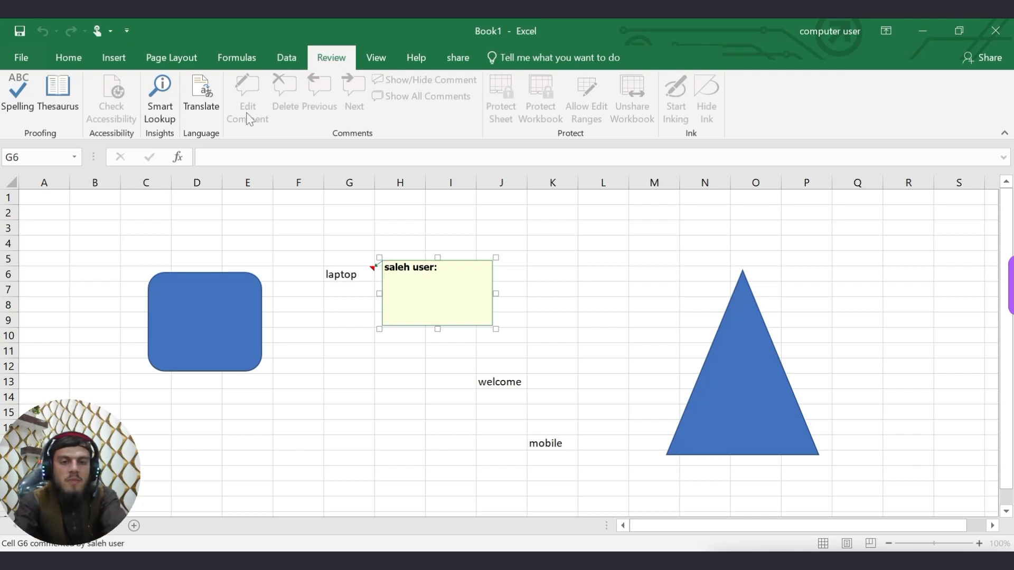
pyautogui.write('use')
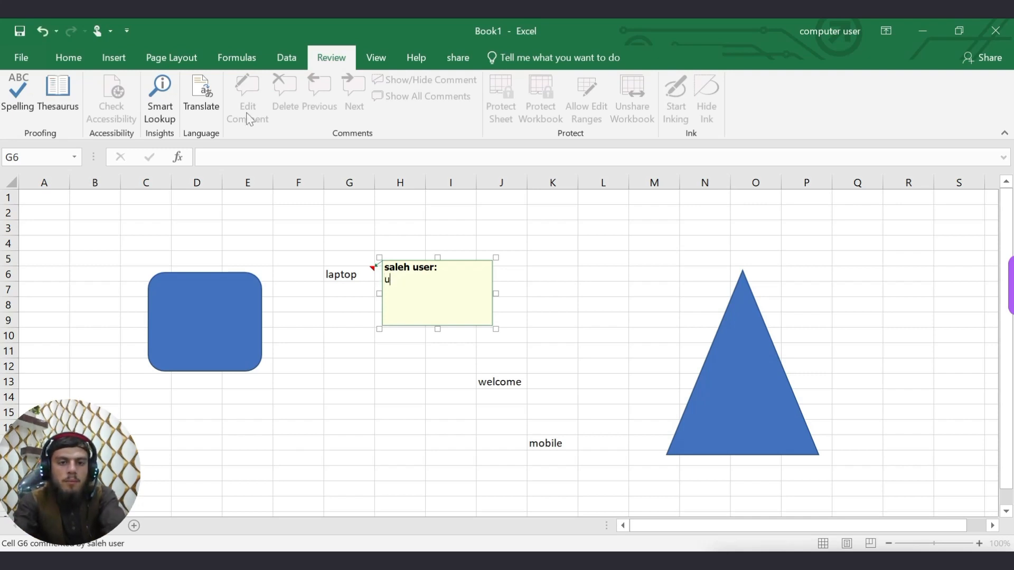
pyautogui.press('BackSpace')
pyautogui.write('computer')
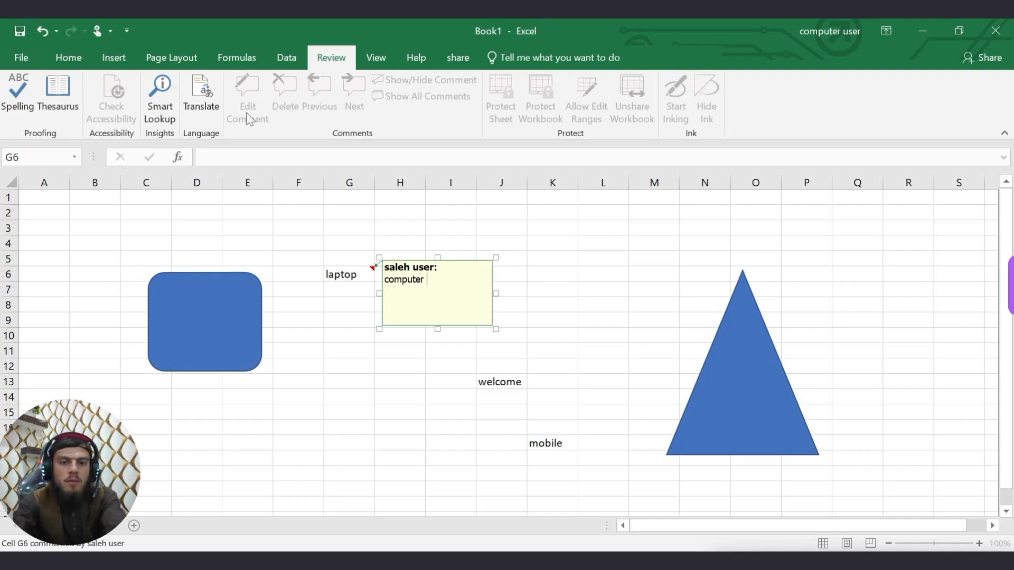
pyautogui.click(380, 398)
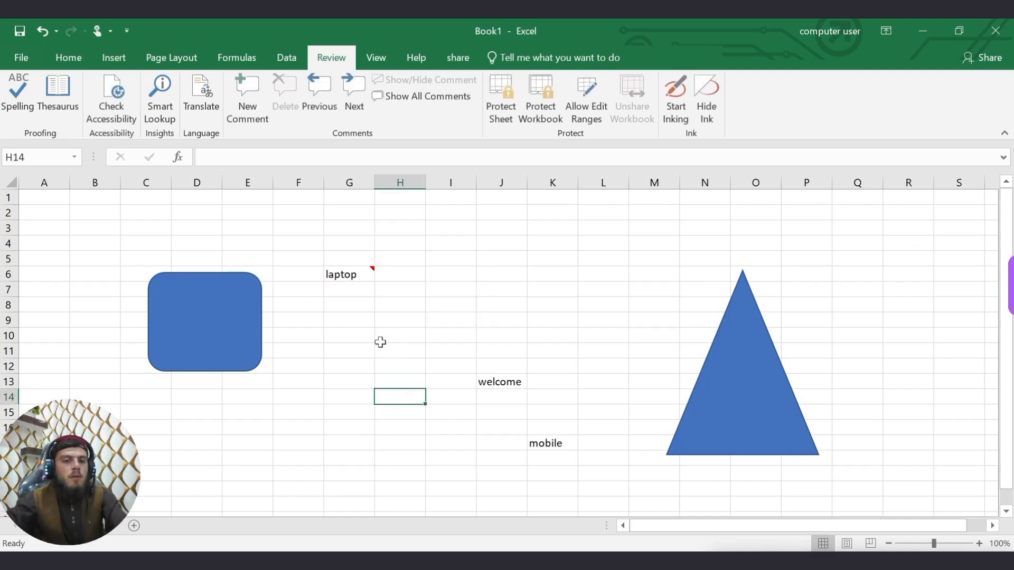
# Add a 'computer' comment to the welcome cell J13 and a short note to the mobile cell.
pyautogui.click(505, 383)
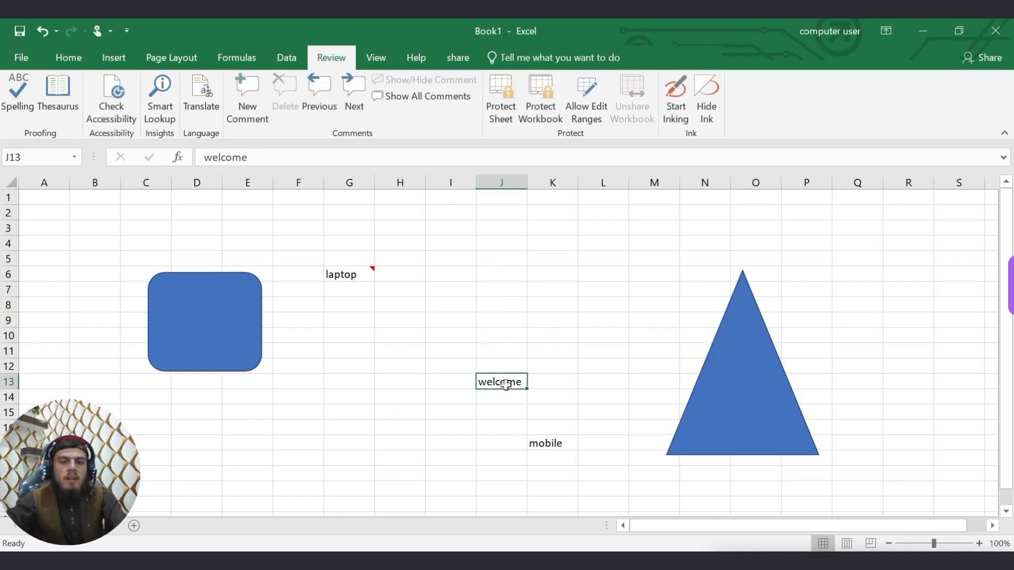
pyautogui.click(251, 89)
pyautogui.write('computer')
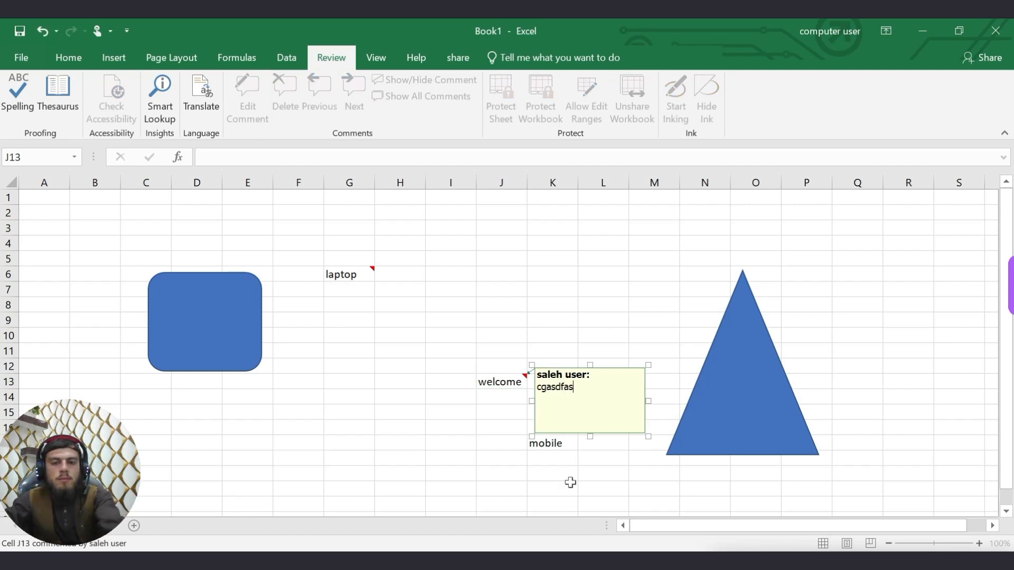
pyautogui.click(563, 444)
pyautogui.click(247, 98)
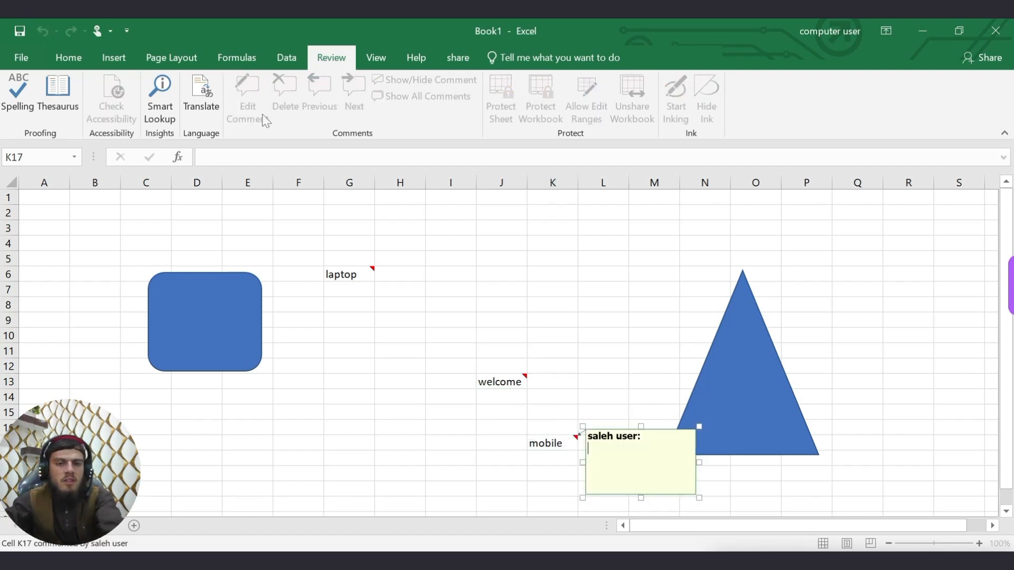
pyautogui.write('sachi')
pyautogui.click(478, 451)
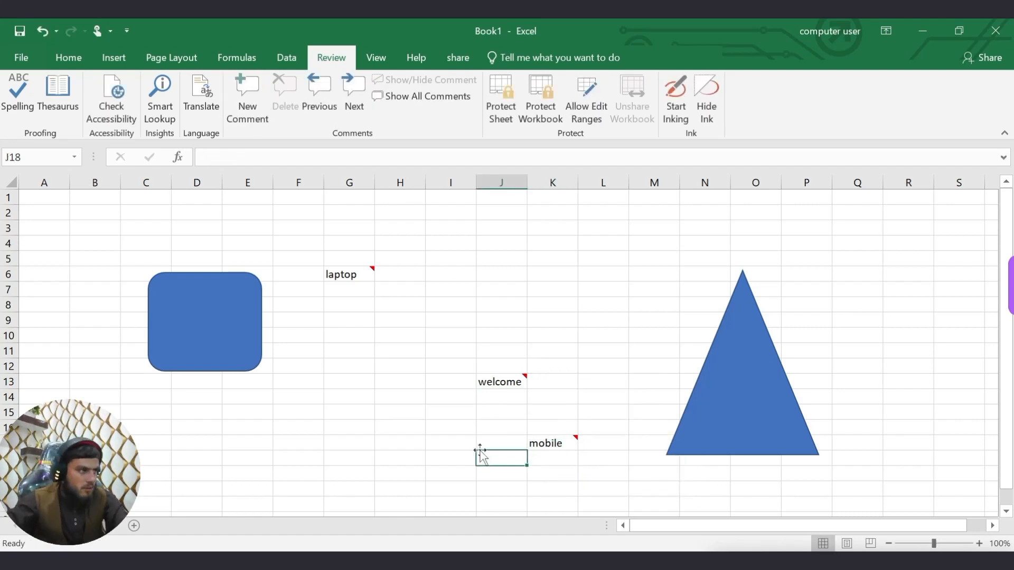
pyautogui.click(300, 315)
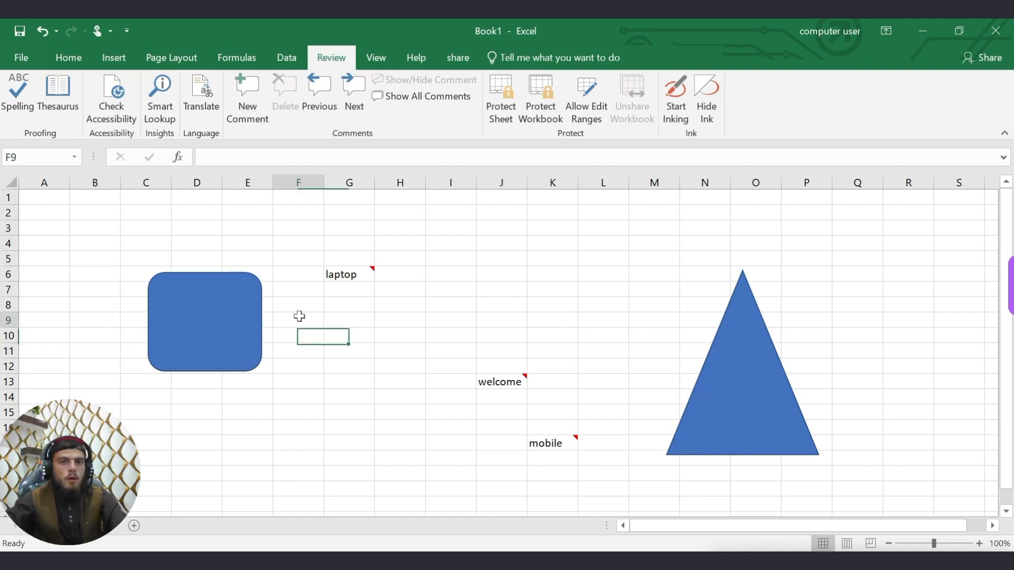
pyautogui.click(354, 274)
pyautogui.click(330, 356)
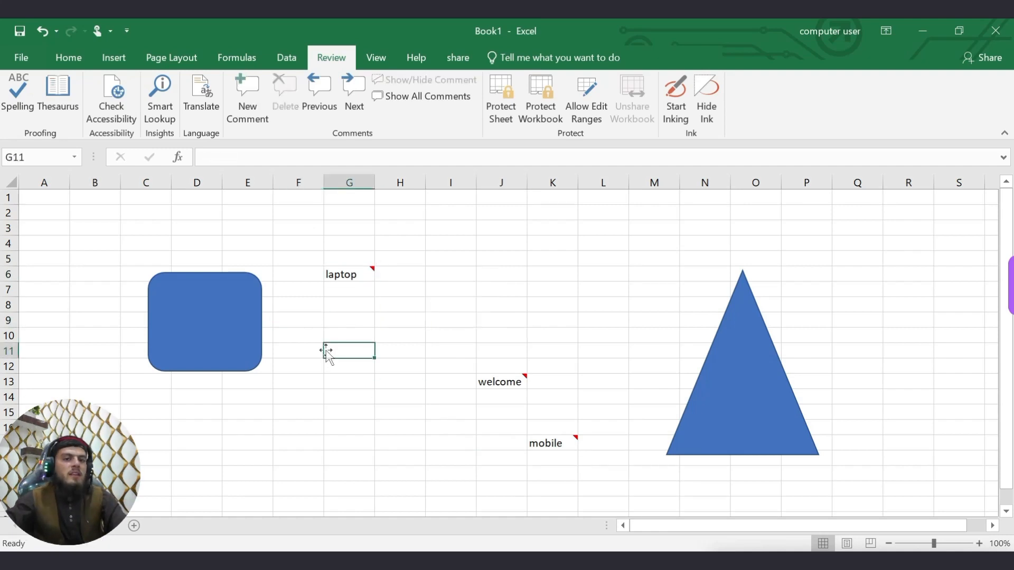
pyautogui.click(352, 274)
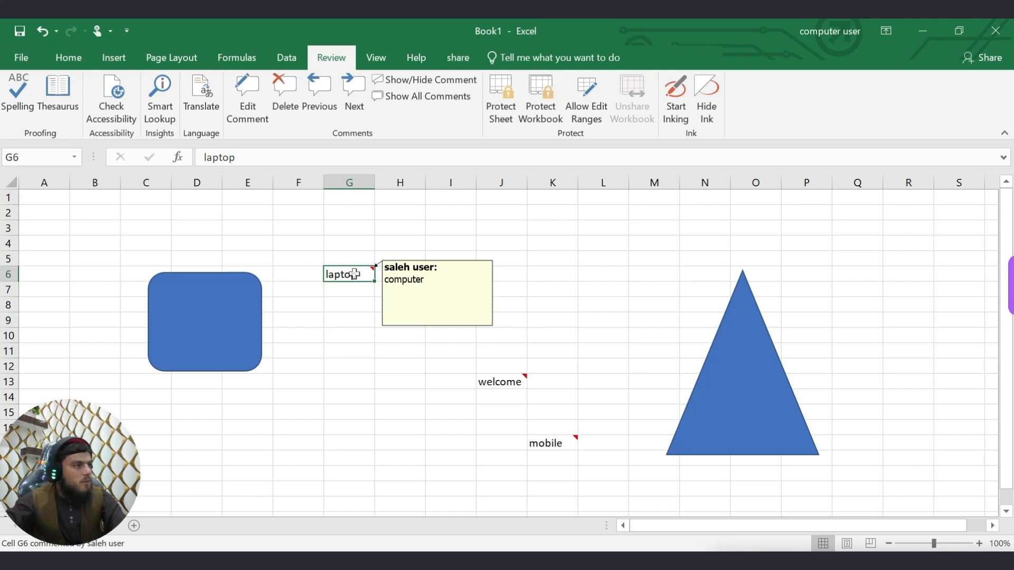
pyautogui.click(498, 380)
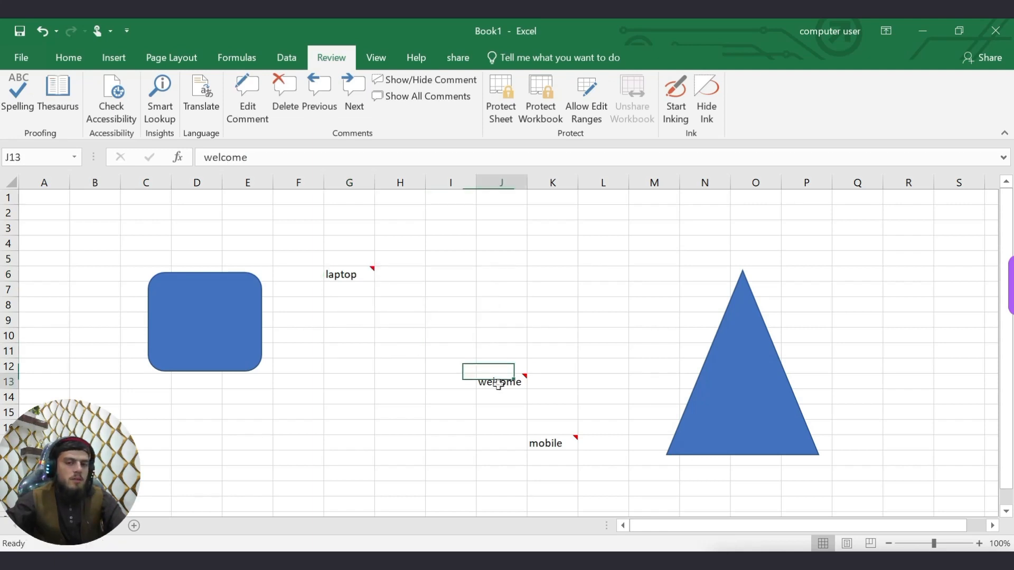
pyautogui.click(568, 447)
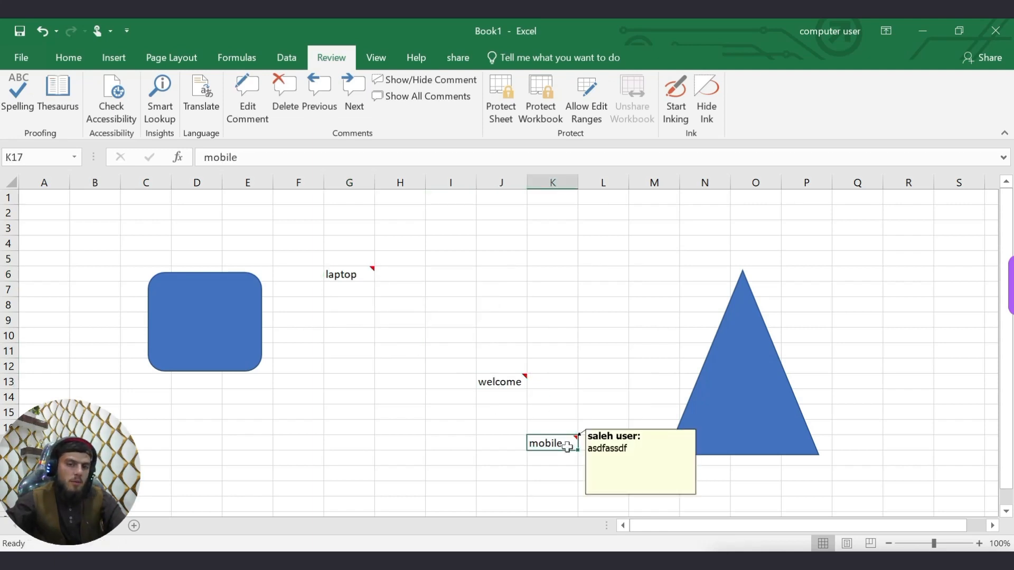
pyautogui.click(357, 292)
pyautogui.click(354, 274)
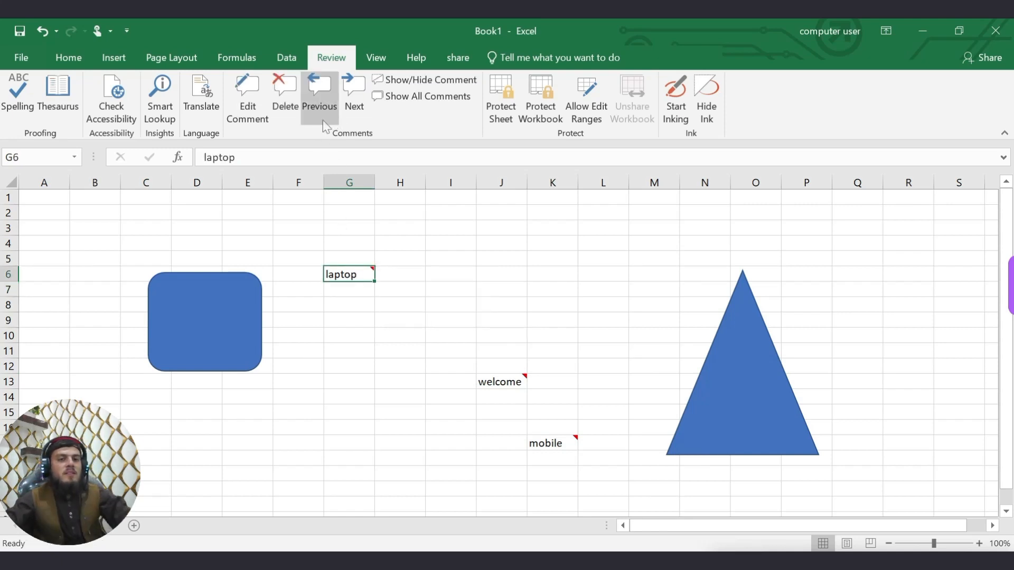
pyautogui.click(348, 111)
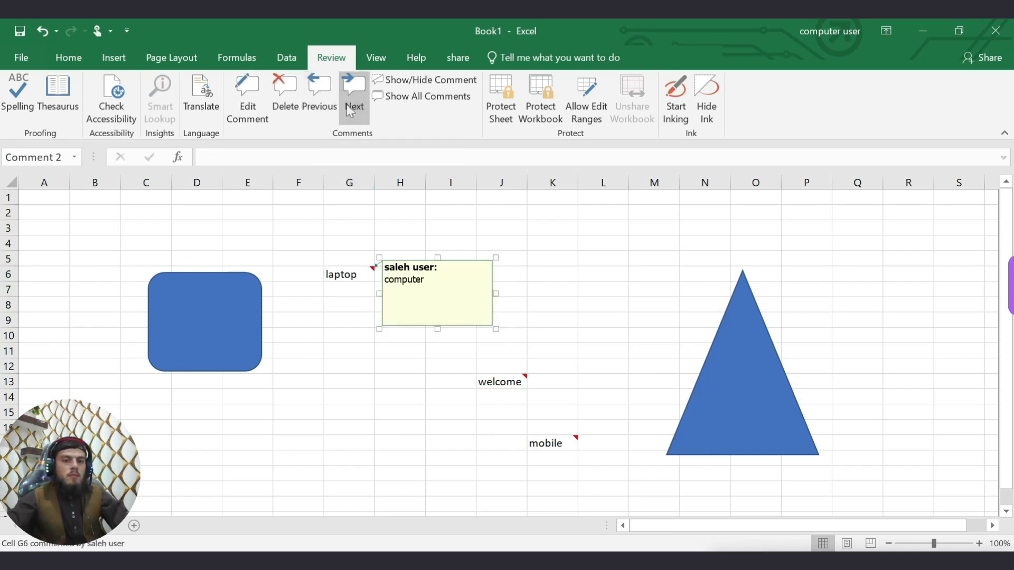
pyautogui.click(349, 111)
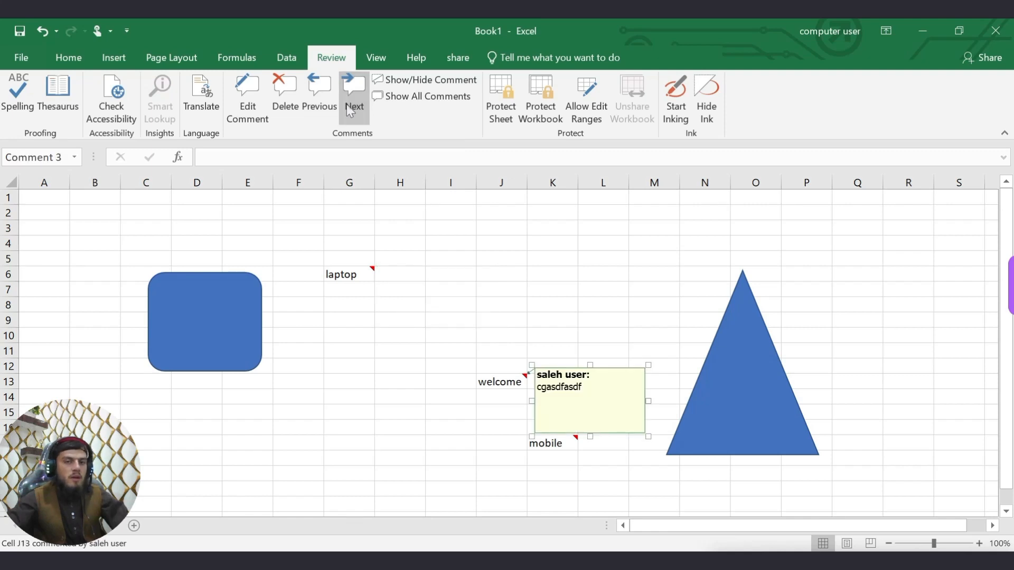
pyautogui.click(348, 111)
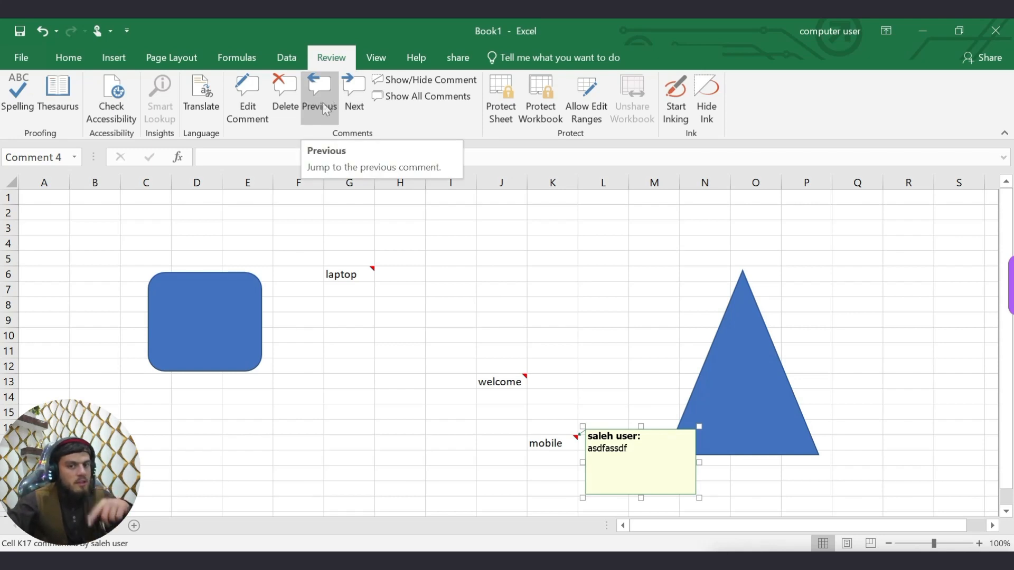
pyautogui.click(322, 106)
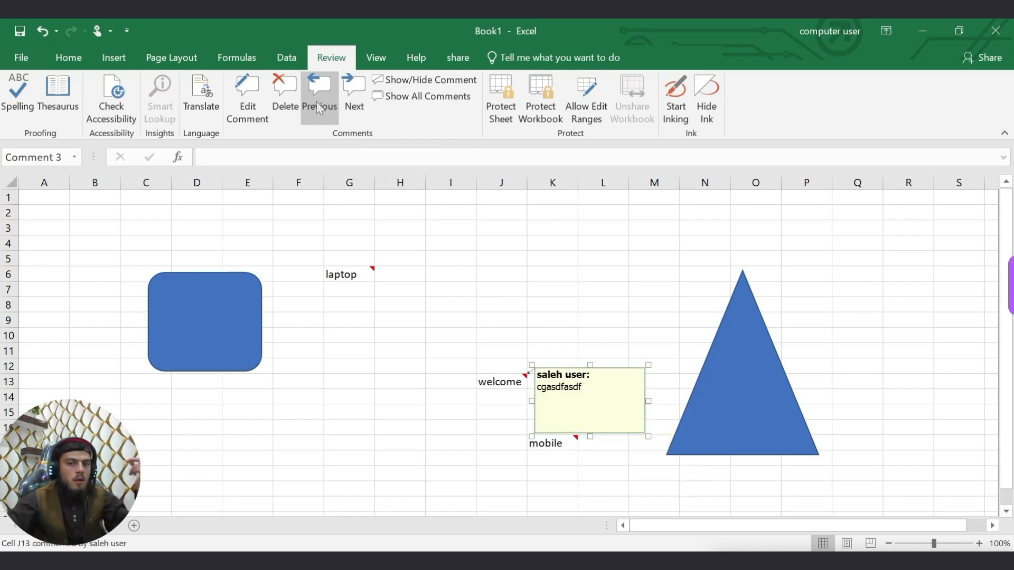
pyautogui.click(320, 109)
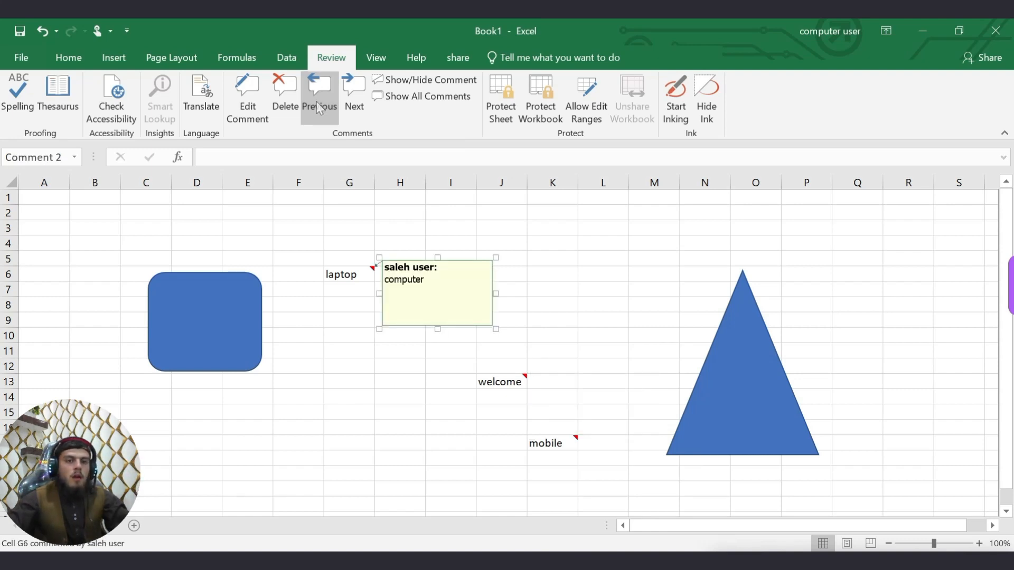
pyautogui.click(317, 336)
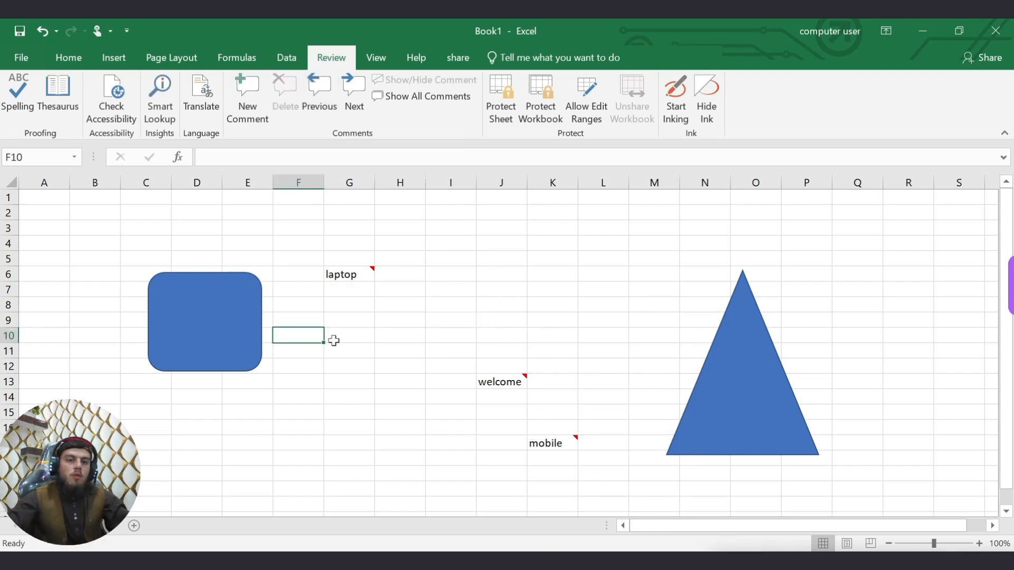
pyautogui.click(346, 273)
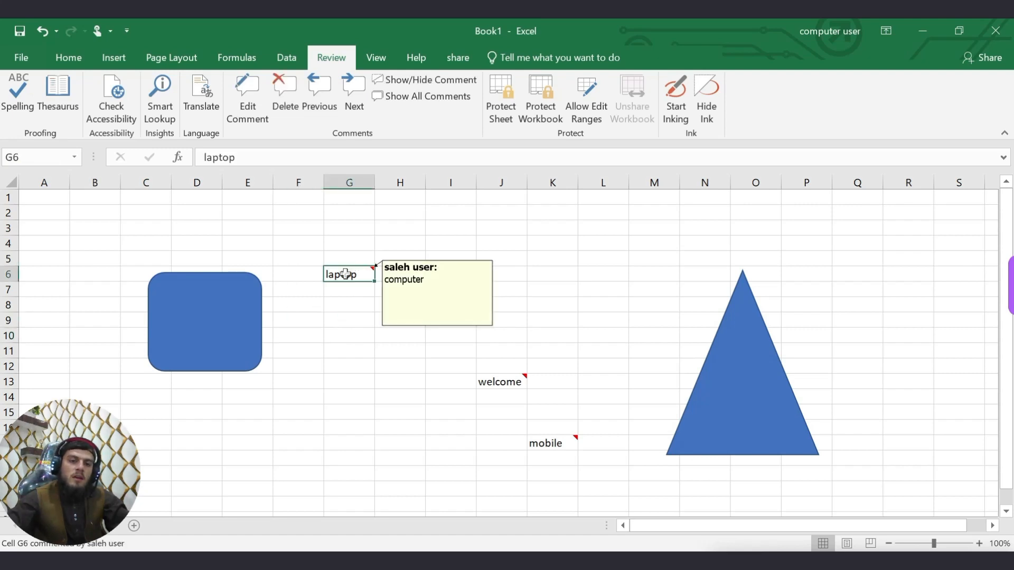
pyautogui.moveTo(348, 275)
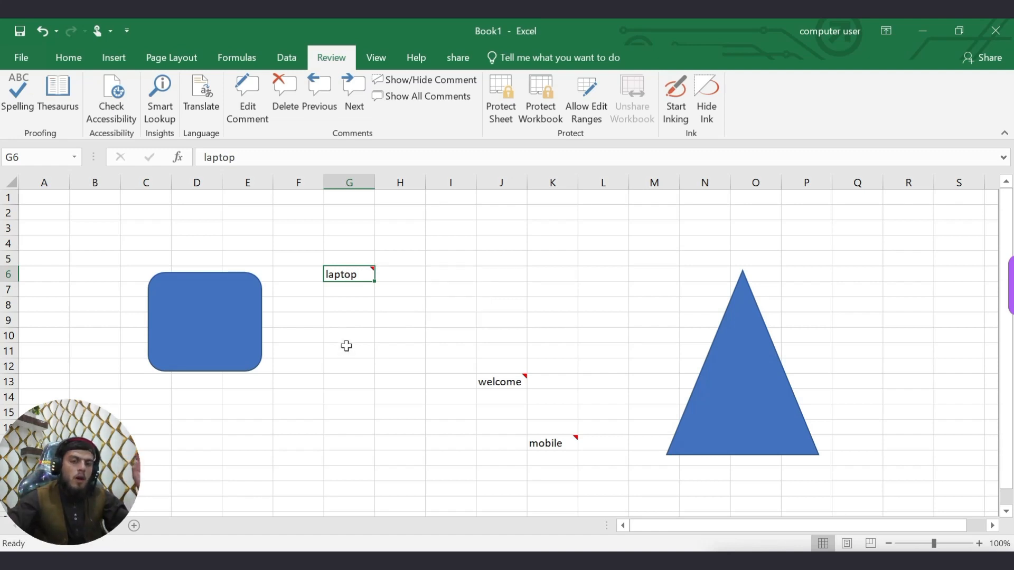
pyautogui.click(346, 319)
pyautogui.click(349, 274)
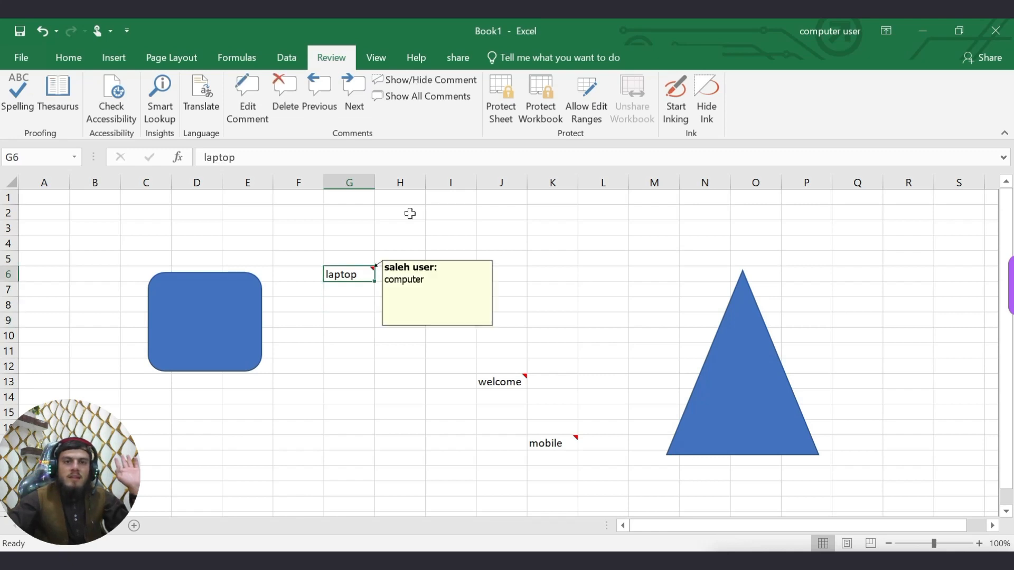
pyautogui.click(417, 90)
pyautogui.click(348, 397)
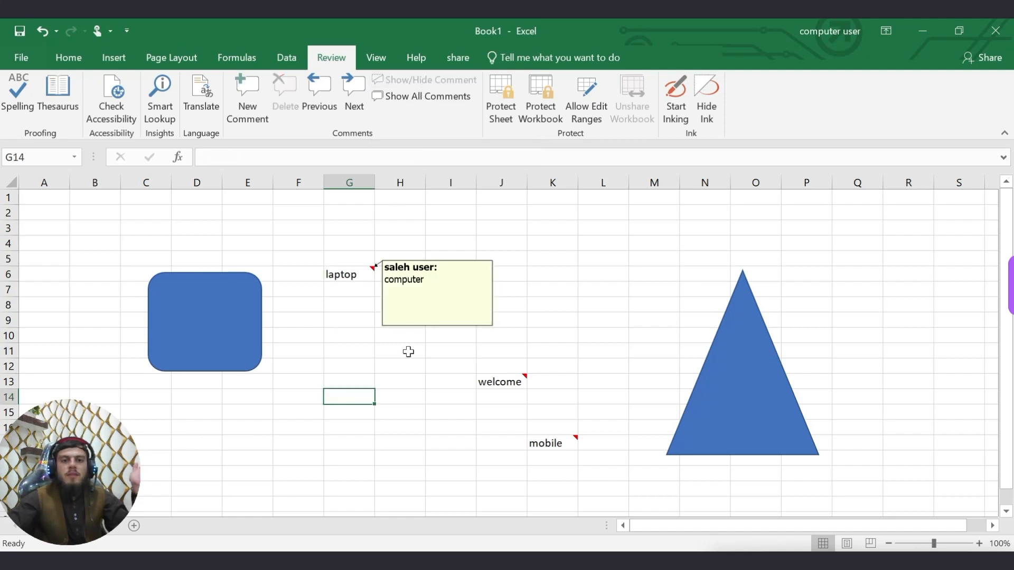
pyautogui.click(499, 380)
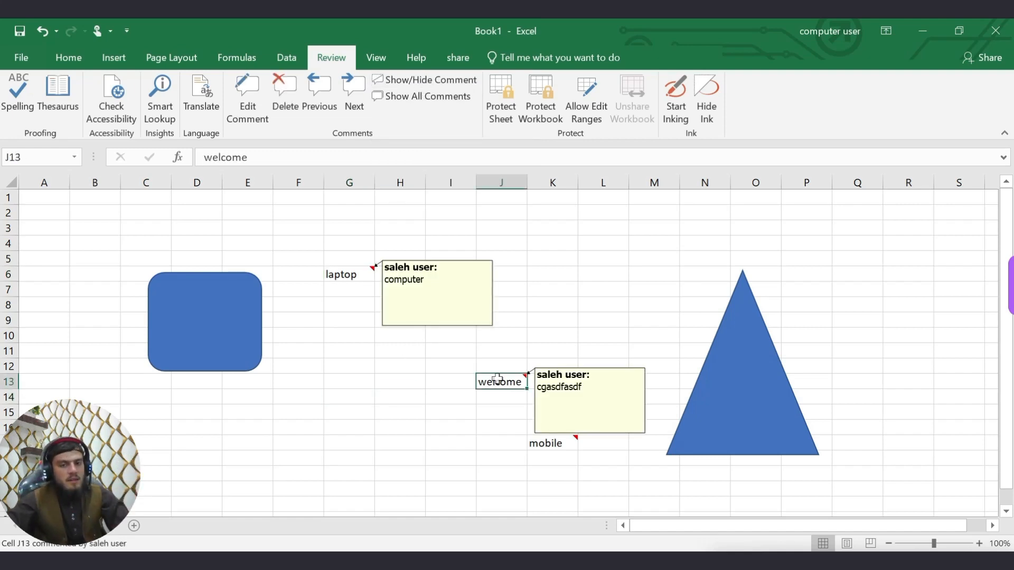
pyautogui.click(435, 410)
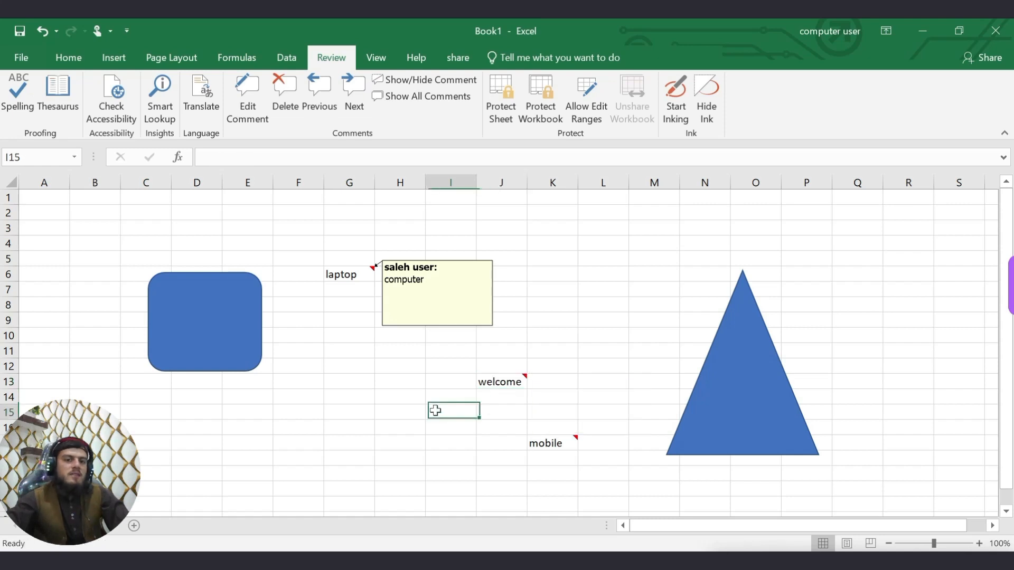
pyautogui.click(353, 285)
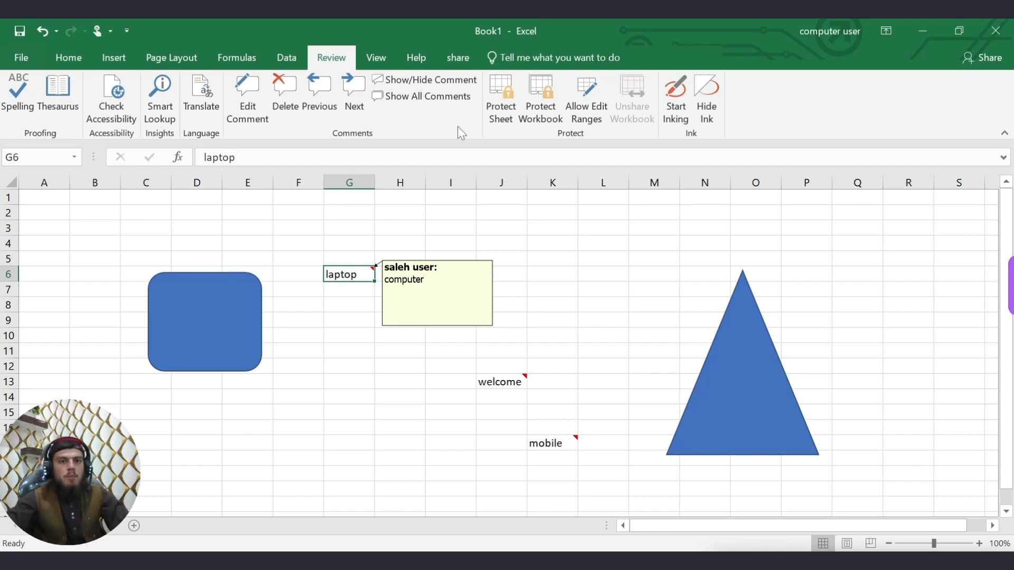
pyautogui.click(402, 80)
pyautogui.click(324, 426)
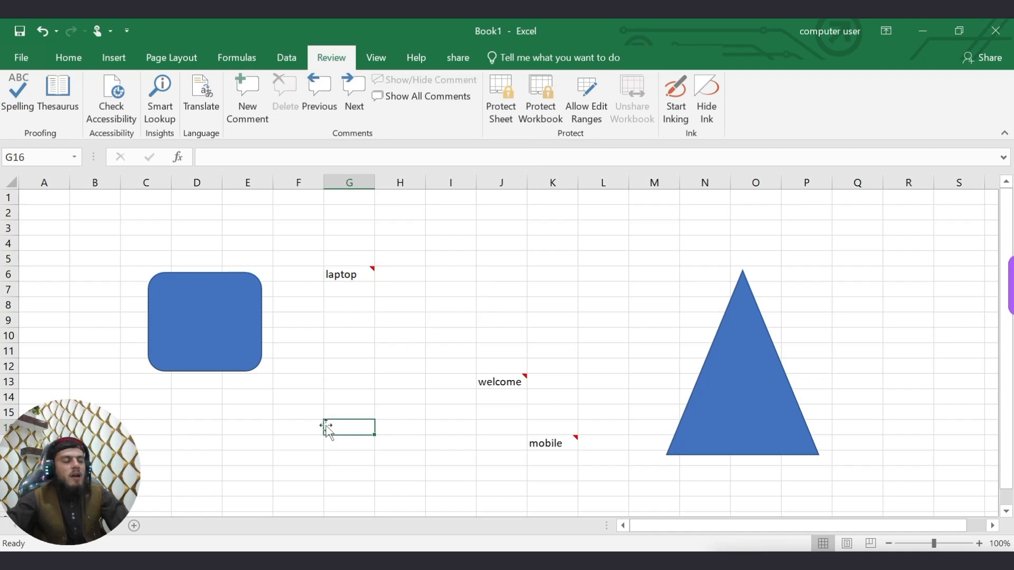
pyautogui.click(350, 274)
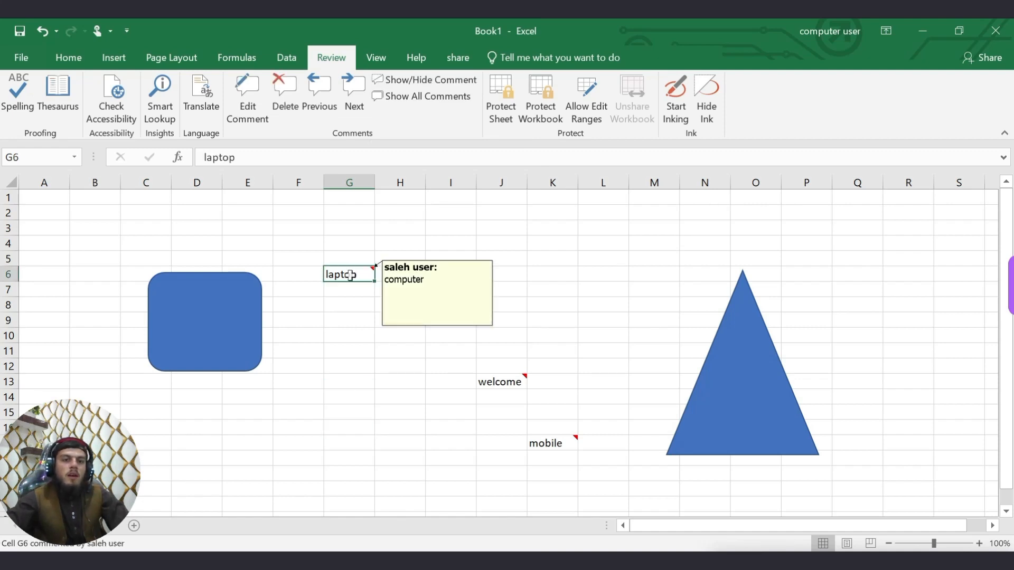
pyautogui.click(351, 364)
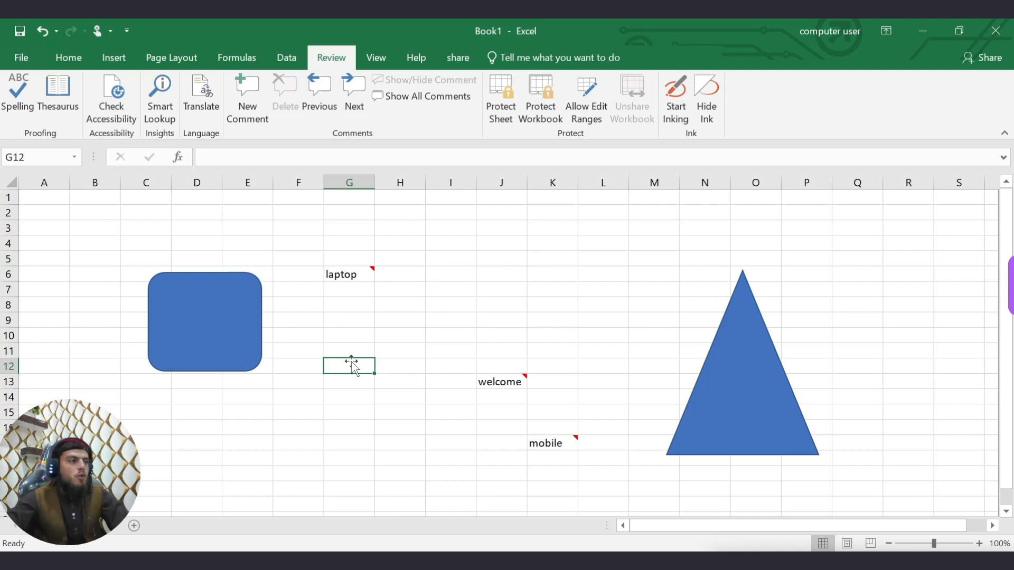
# Show and hide all comments, then delete the comment on the laptop cell G6.
pyautogui.click(414, 97)
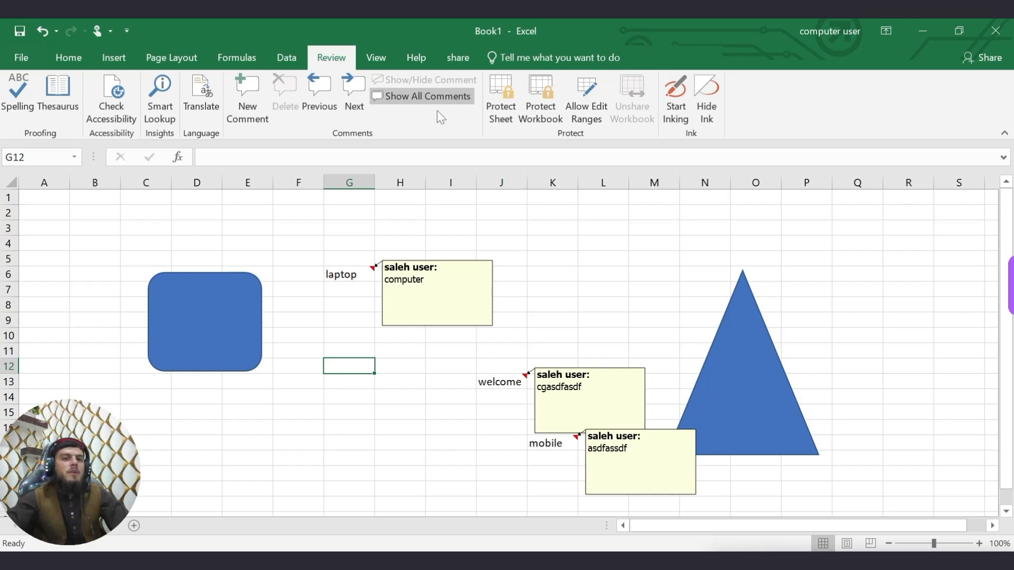
pyautogui.click(411, 98)
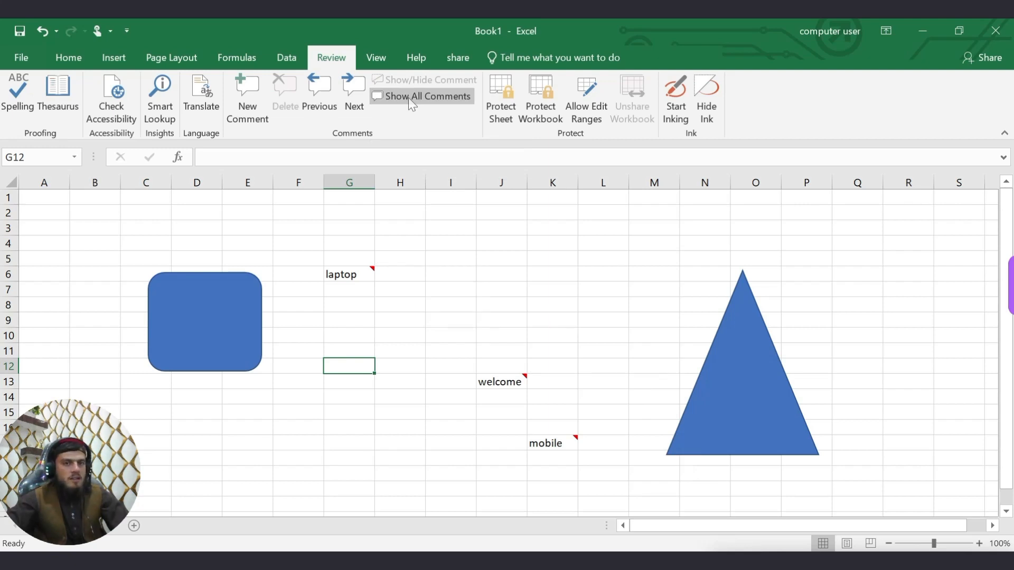
pyautogui.click(430, 303)
pyautogui.click(365, 275)
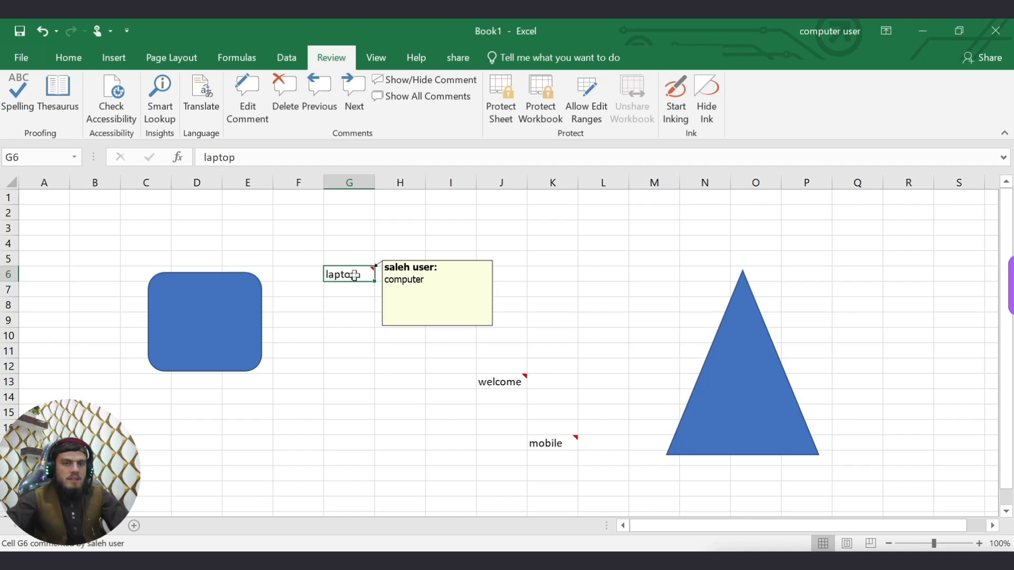
pyautogui.click(286, 88)
pyautogui.click(366, 367)
pyautogui.click(349, 274)
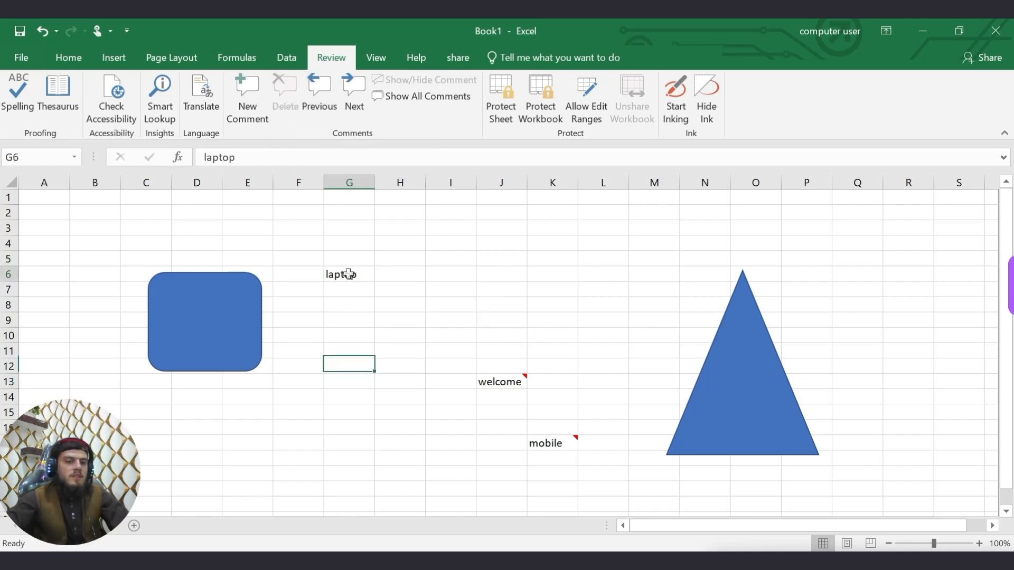
pyautogui.click(389, 355)
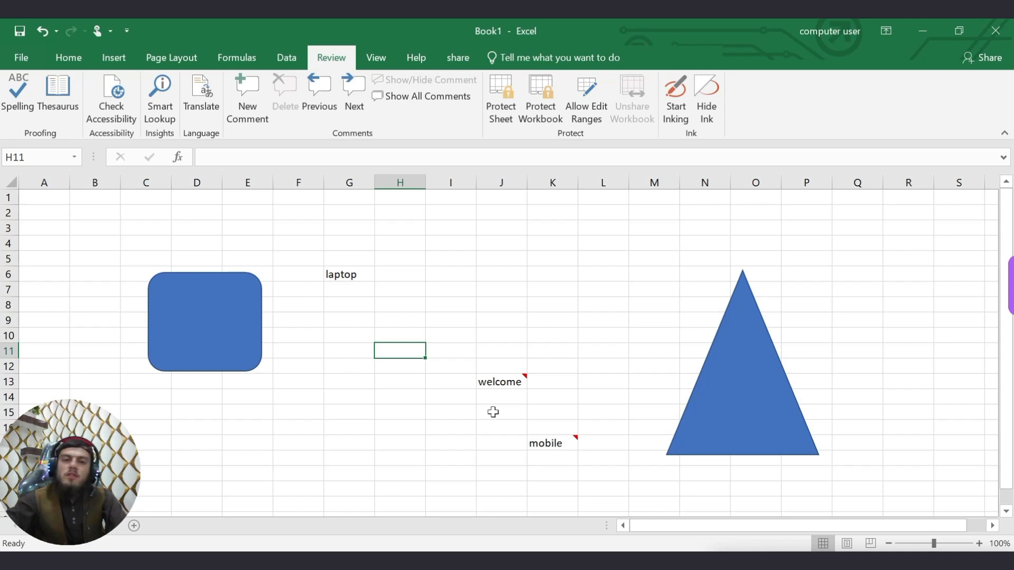
# In Protect Sheet, allow formatting cells, rows and columns, inserting columns and hyperlinks, and deleting columns.
pyautogui.click(500, 113)
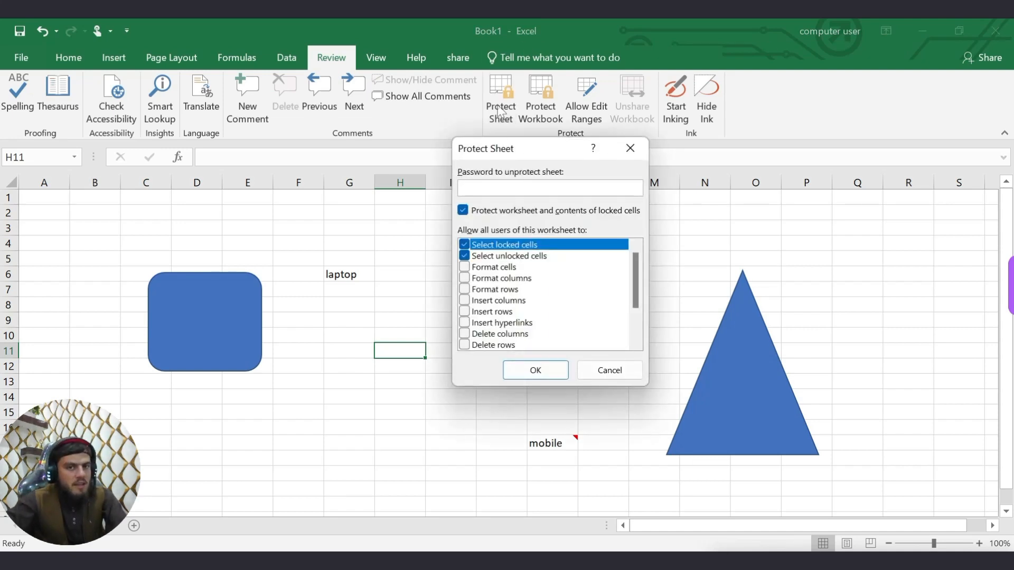
pyautogui.click(489, 268)
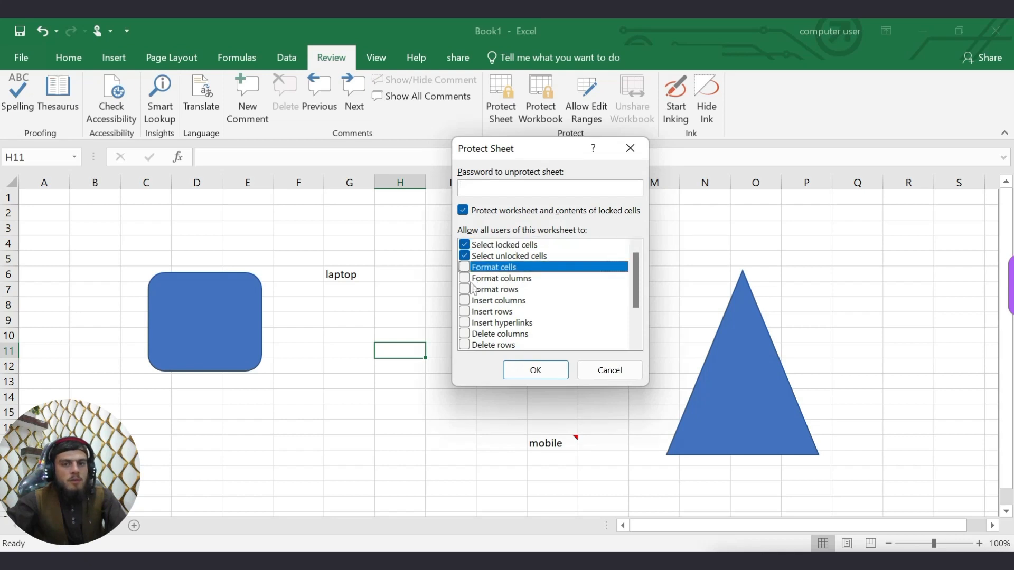
pyautogui.click(467, 280)
pyautogui.click(465, 257)
pyautogui.click(465, 277)
pyautogui.click(465, 267)
pyautogui.click(465, 256)
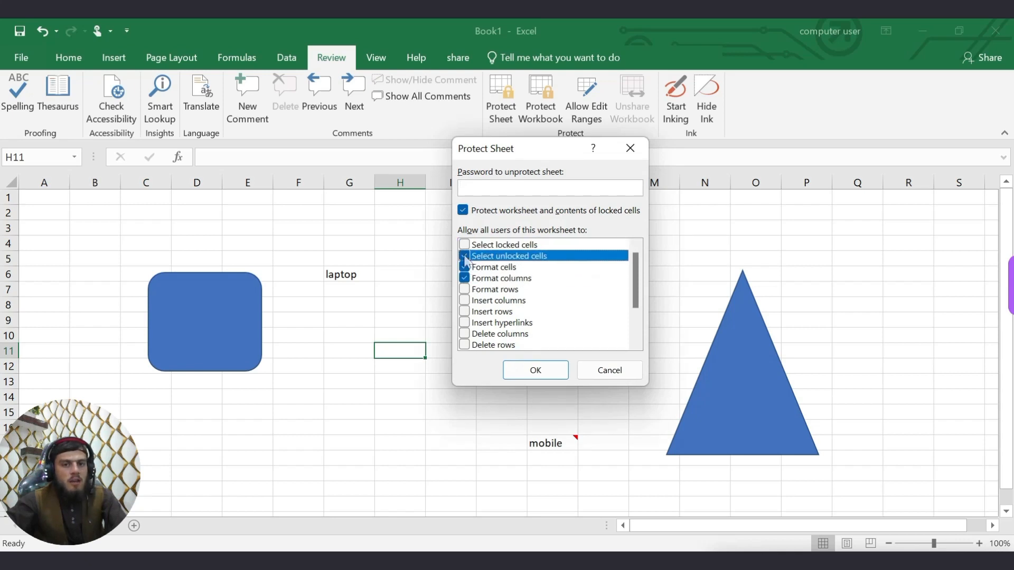
pyautogui.click(464, 245)
pyautogui.click(465, 312)
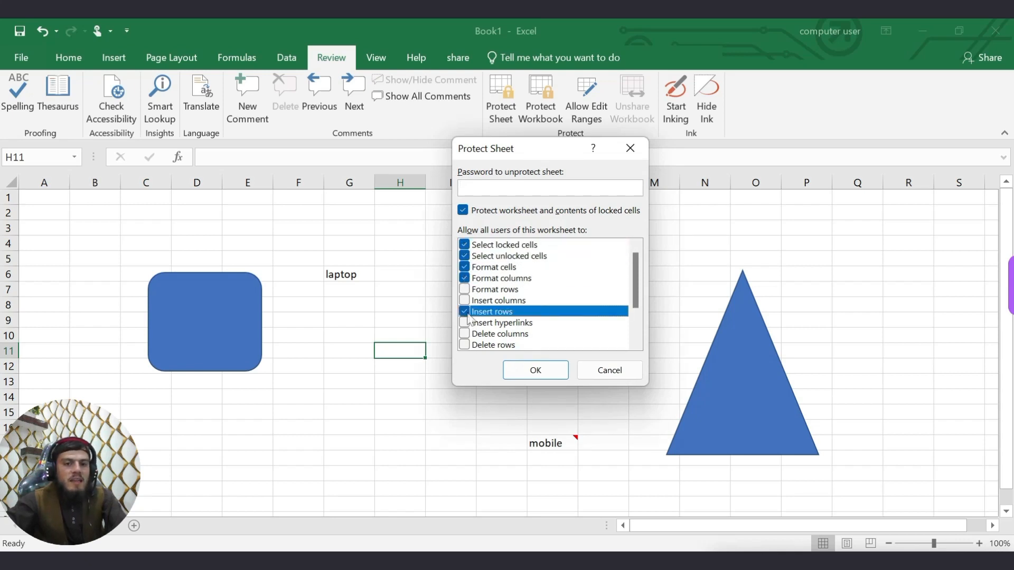
pyautogui.click(464, 301)
pyautogui.click(465, 290)
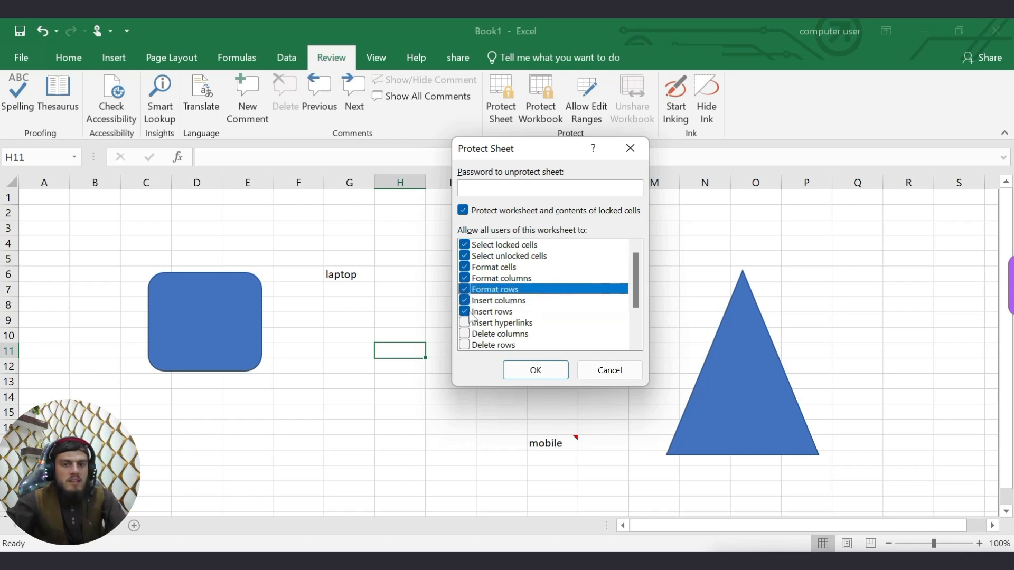
pyautogui.click(468, 312)
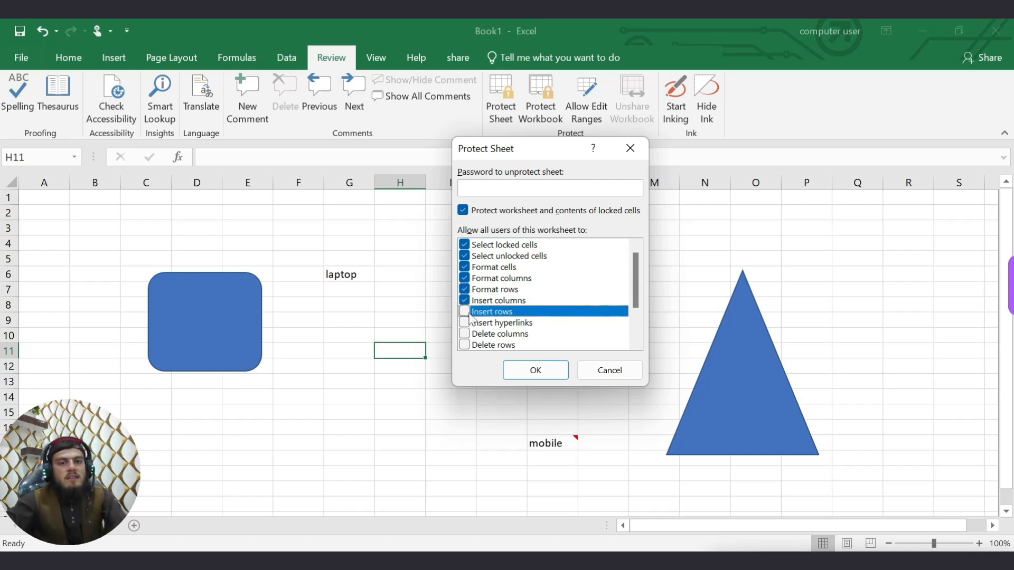
pyautogui.click(465, 322)
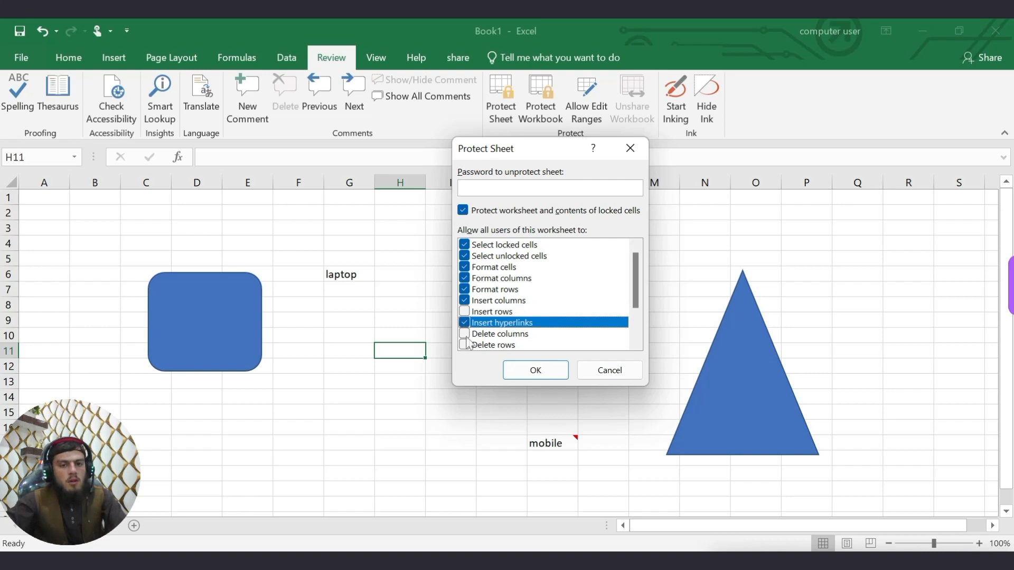
pyautogui.click(465, 333)
# Also allow deleting rows, sorting, AutoFilter, PivotTables, editing objects and scenarios, and inserting rows.
pyautogui.scroll(-2, 465, 338)
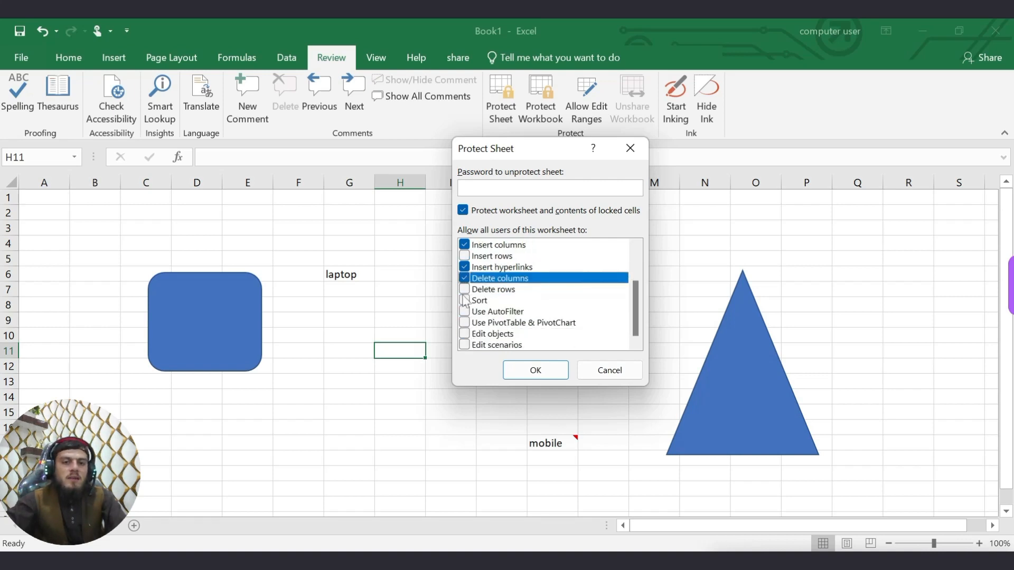
pyautogui.click(464, 289)
pyautogui.click(464, 299)
pyautogui.click(465, 311)
pyautogui.click(464, 323)
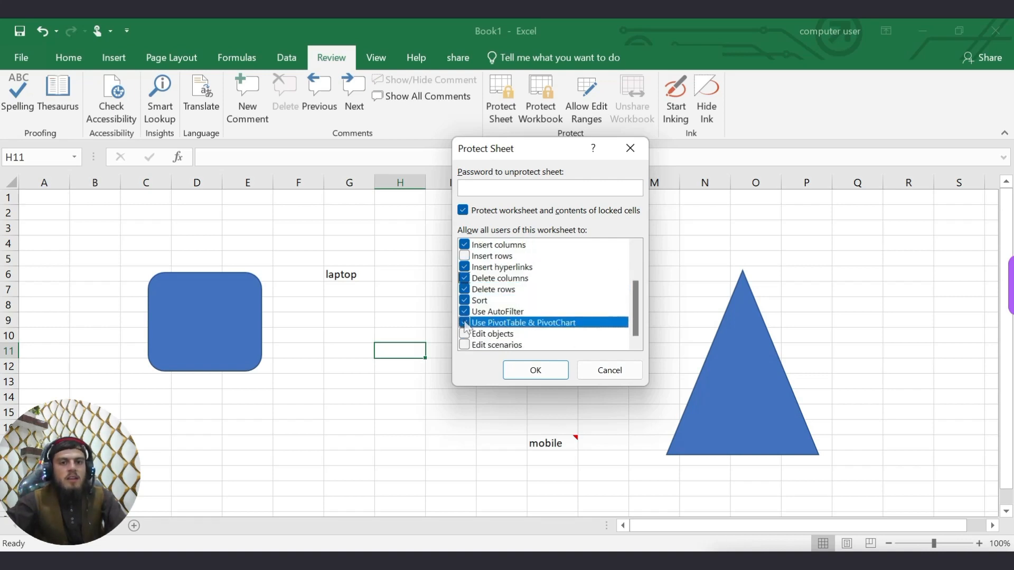
pyautogui.click(465, 334)
pyautogui.click(464, 345)
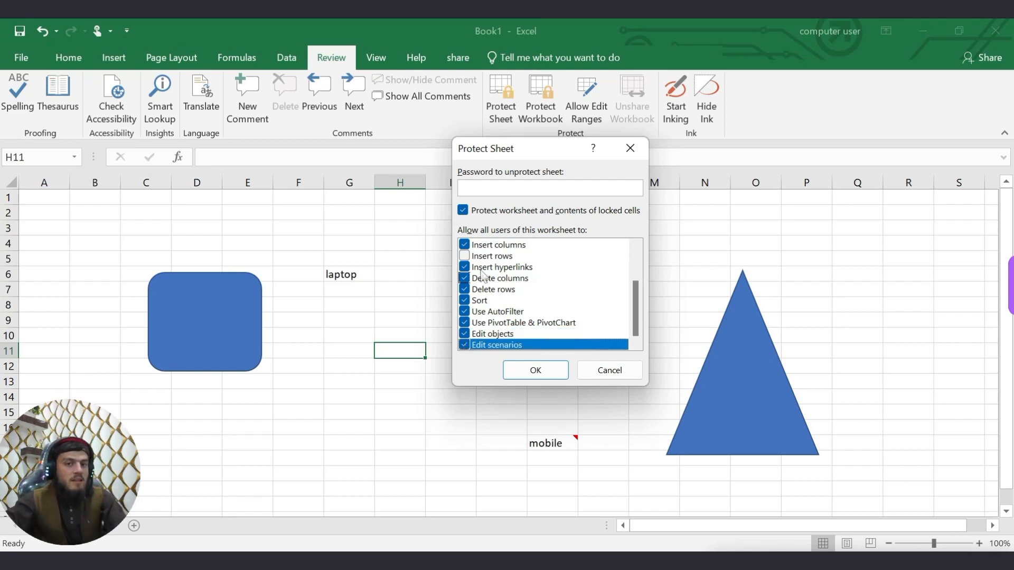
pyautogui.click(468, 257)
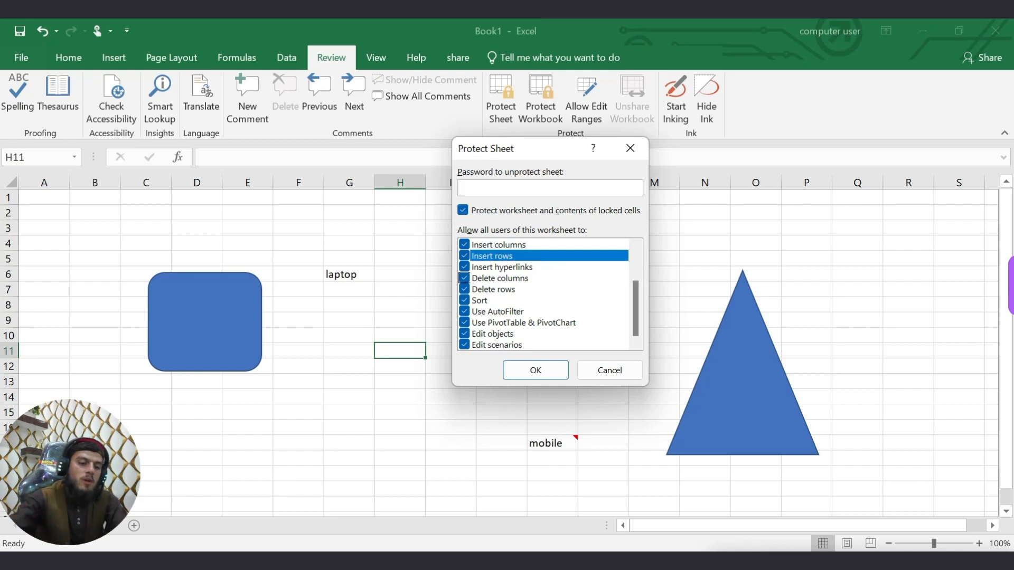
# Enter the sheet protection password and re-enter it to confirm.
pyautogui.write('1234')
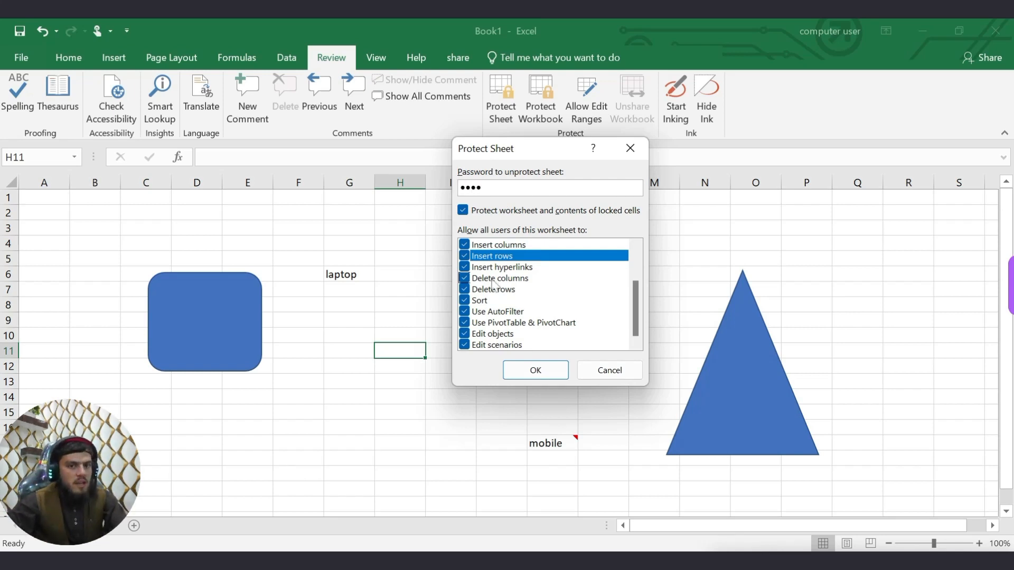
pyautogui.click(524, 372)
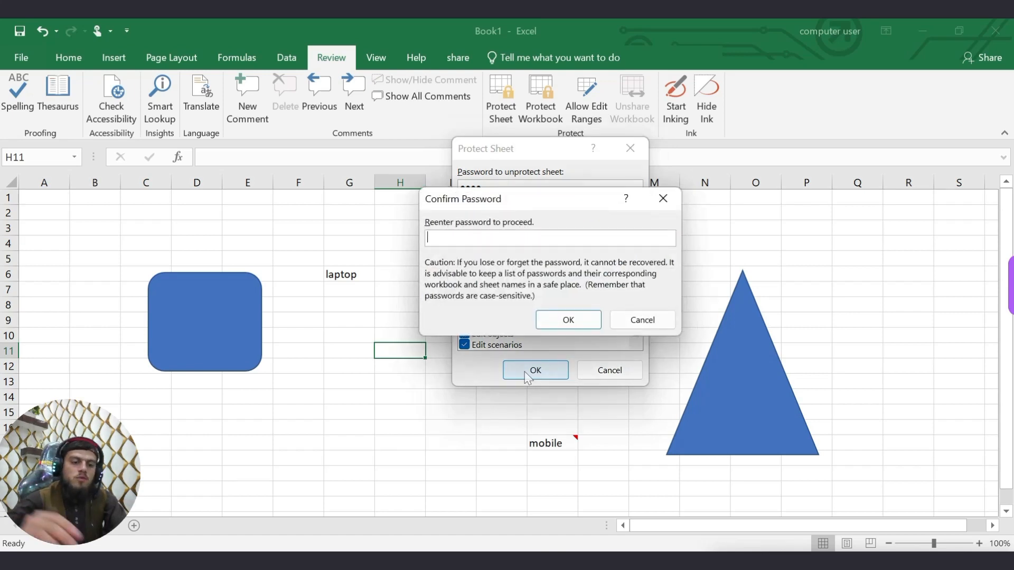
pyautogui.write('1234')
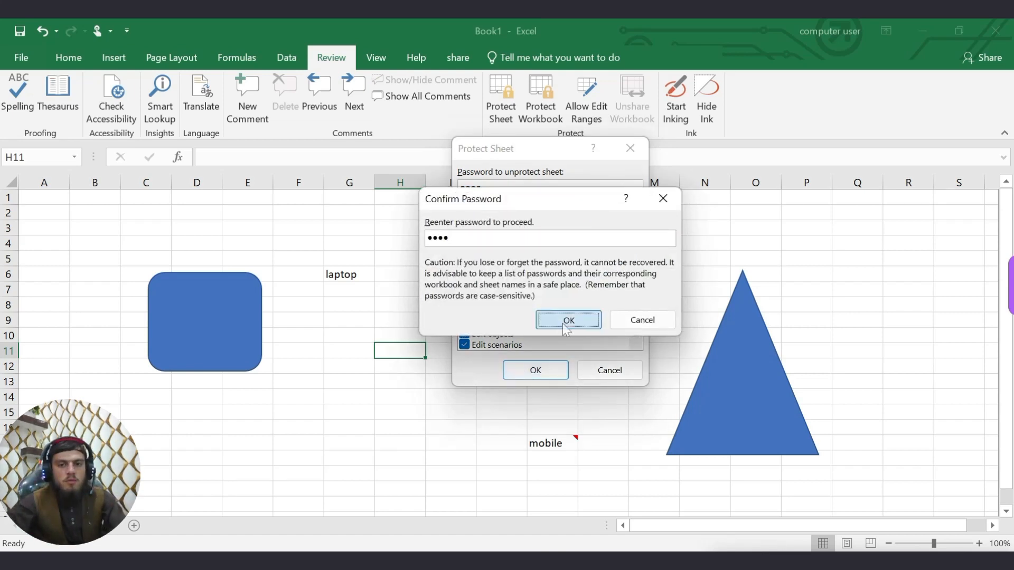
pyautogui.click(581, 319)
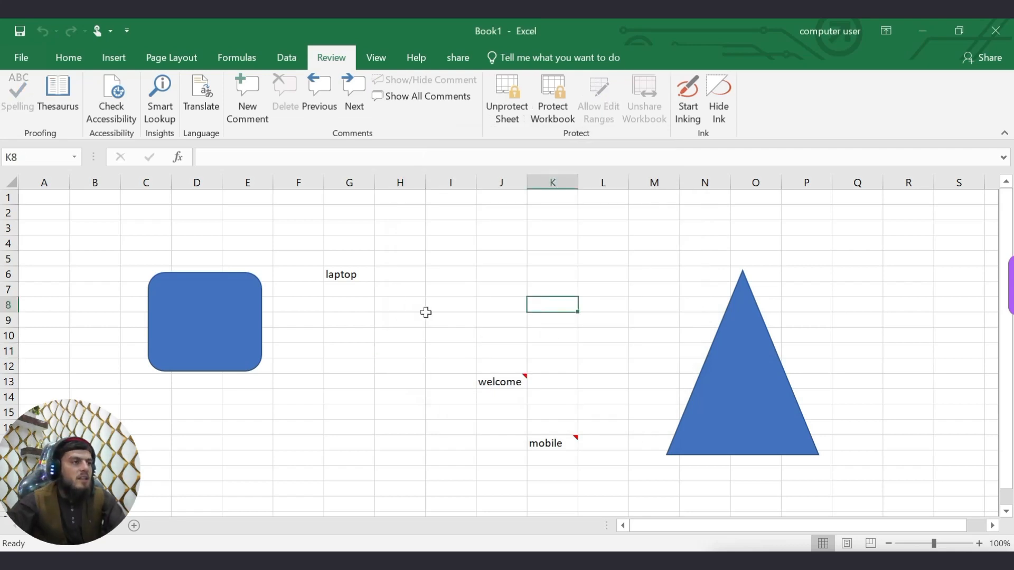
pyautogui.write('a')
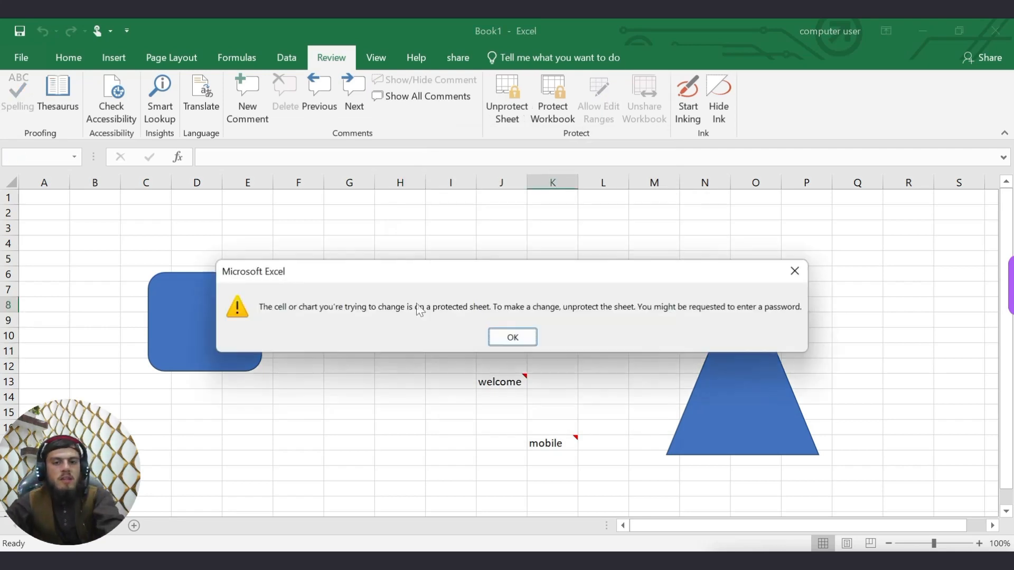
pyautogui.click(522, 337)
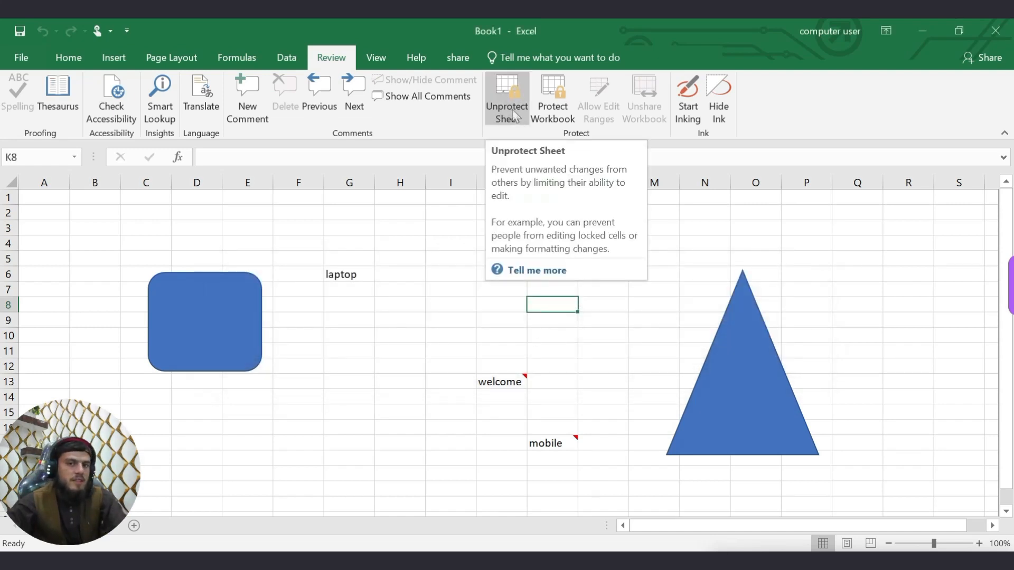
pyautogui.rightClick(86, 524)
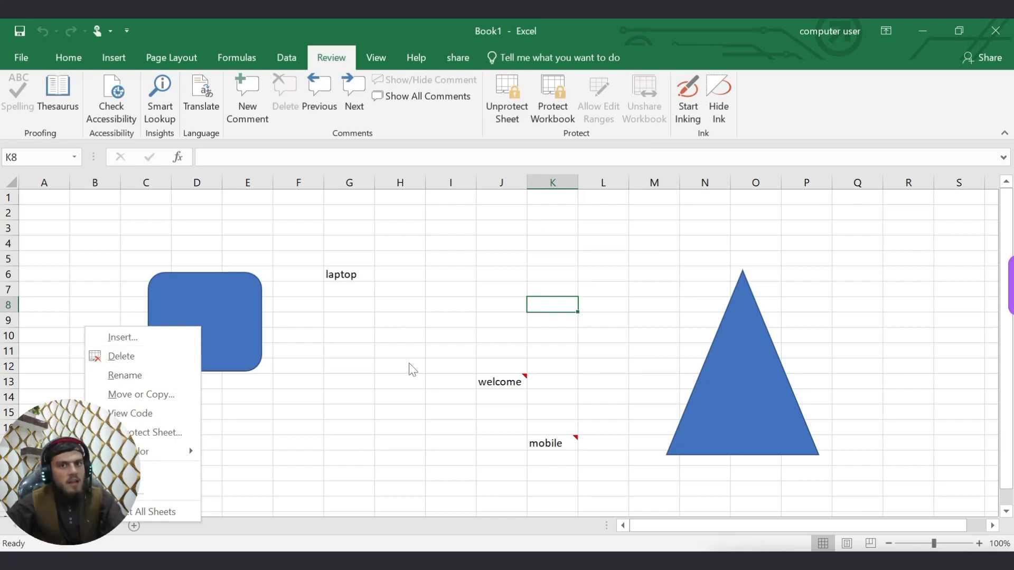
pyautogui.press('Escape')
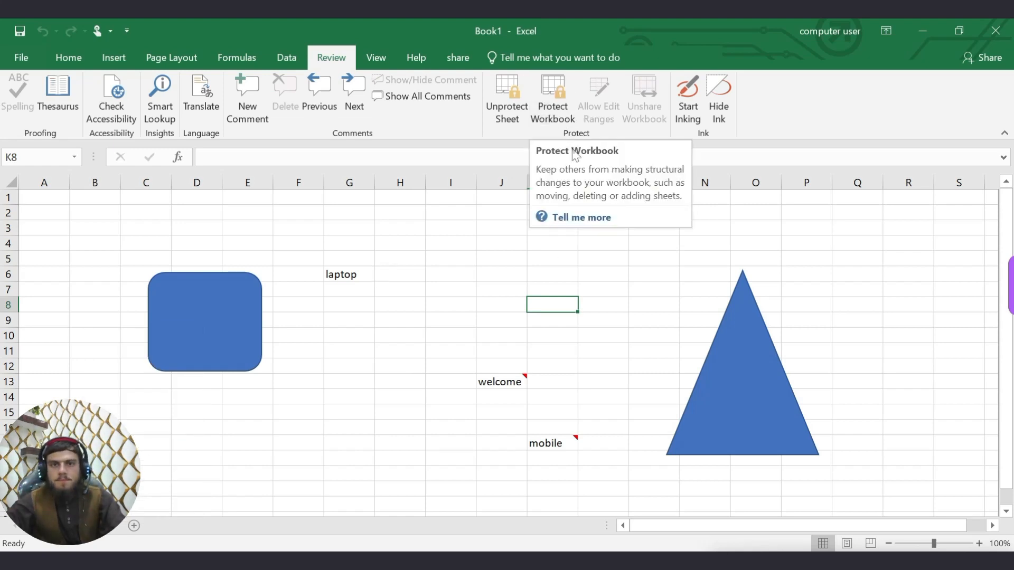
# Protect the workbook structure with a password, entering and confirming it.
pyautogui.click(560, 112)
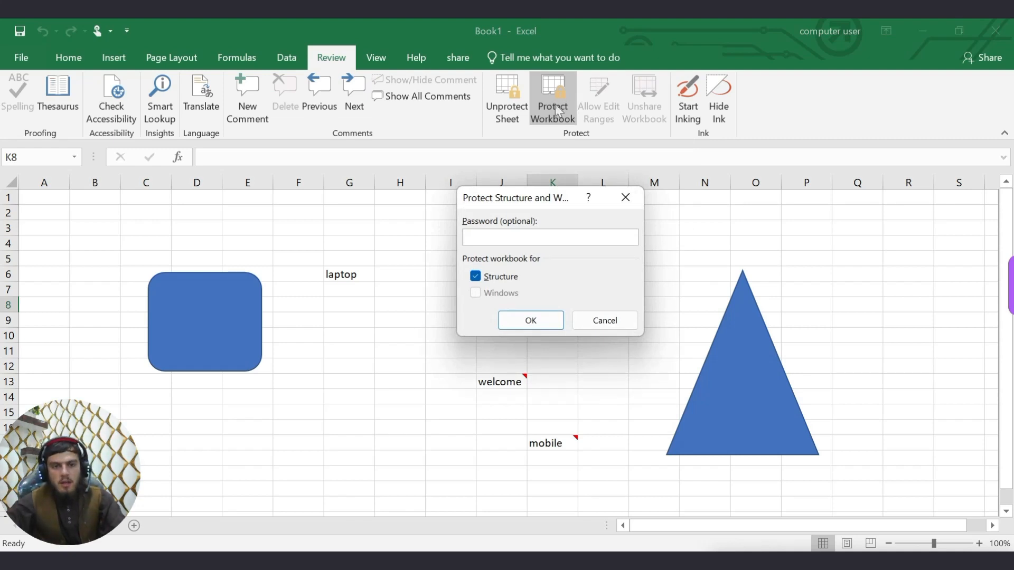
pyautogui.write('1234')
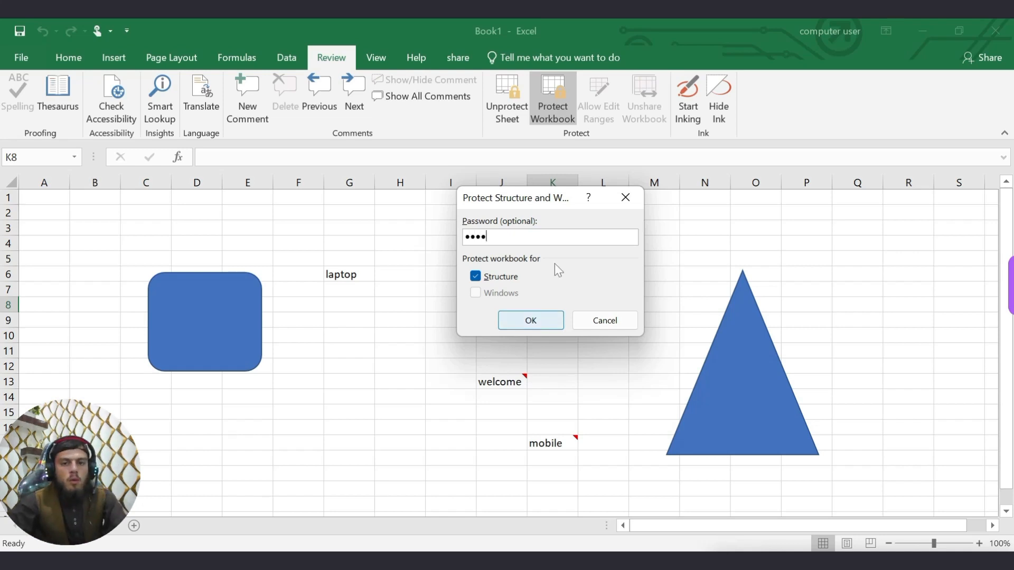
pyautogui.click(529, 320)
pyautogui.write('12')
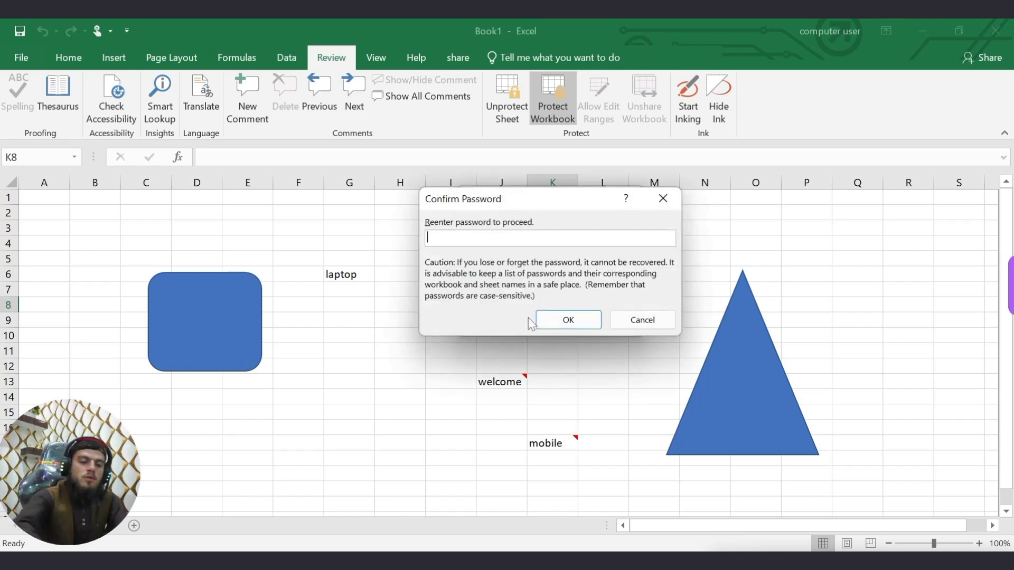
pyautogui.write('34')
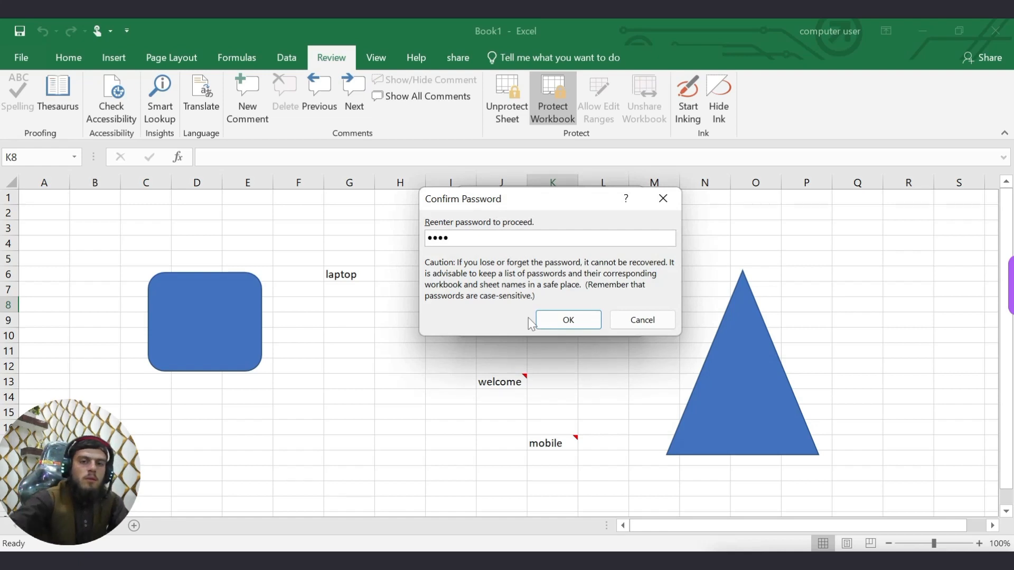
pyautogui.click(586, 320)
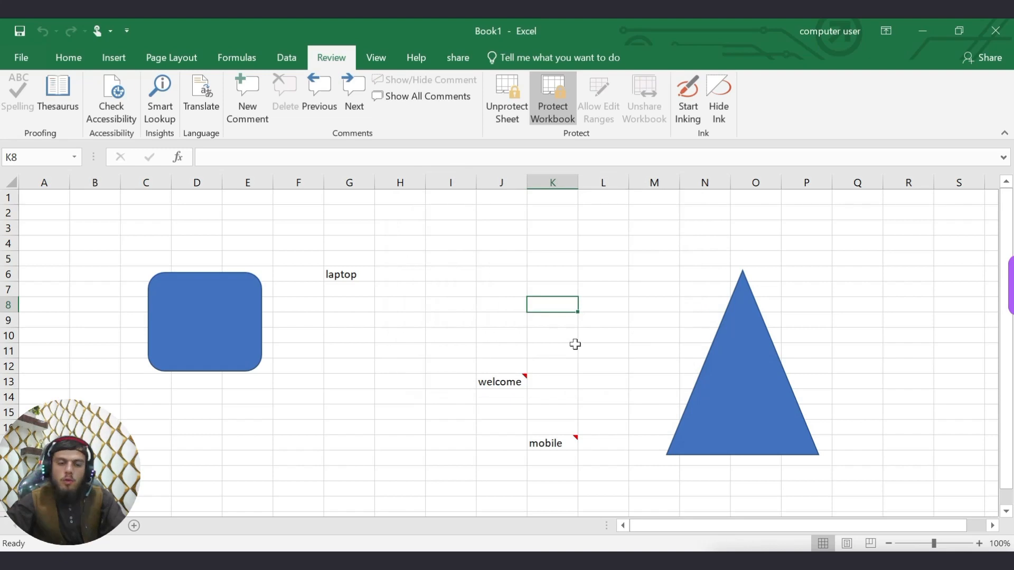
# Check that sheet-tab options and cell edits are locked, then enter the sheet password to unprotect.
pyautogui.rightClick(76, 526)
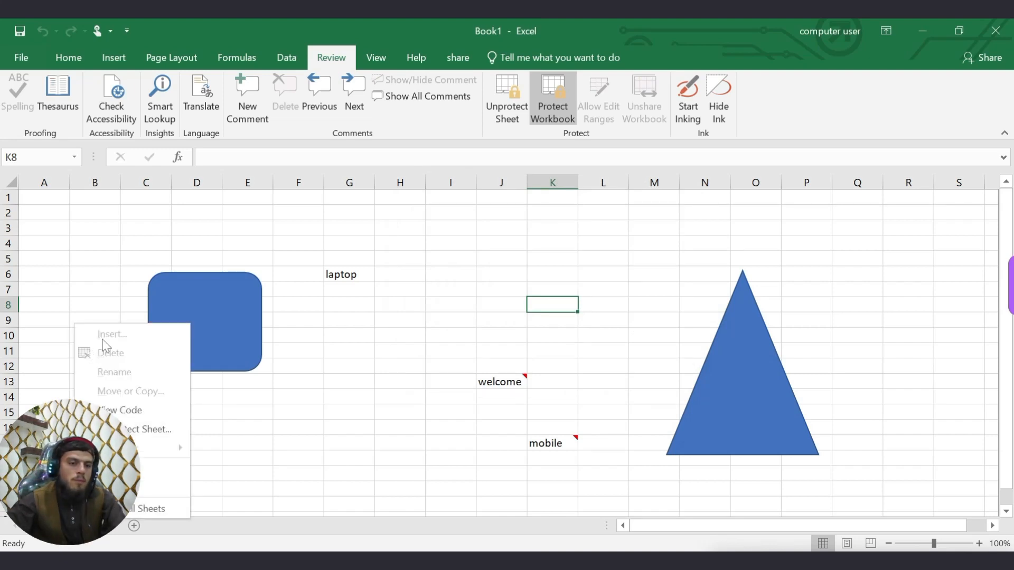
pyautogui.click(473, 321)
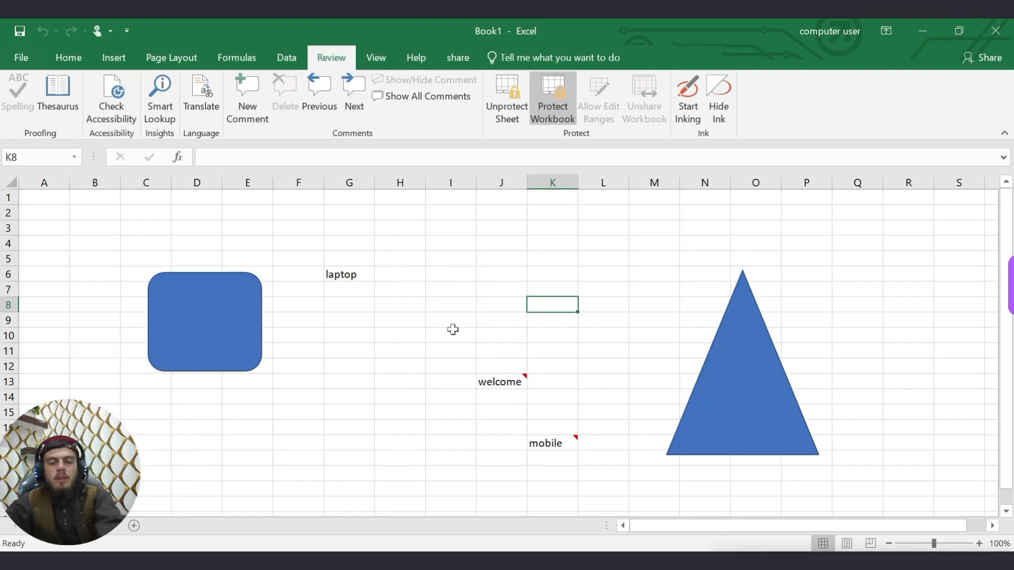
pyautogui.press('a')
pyautogui.click(511, 337)
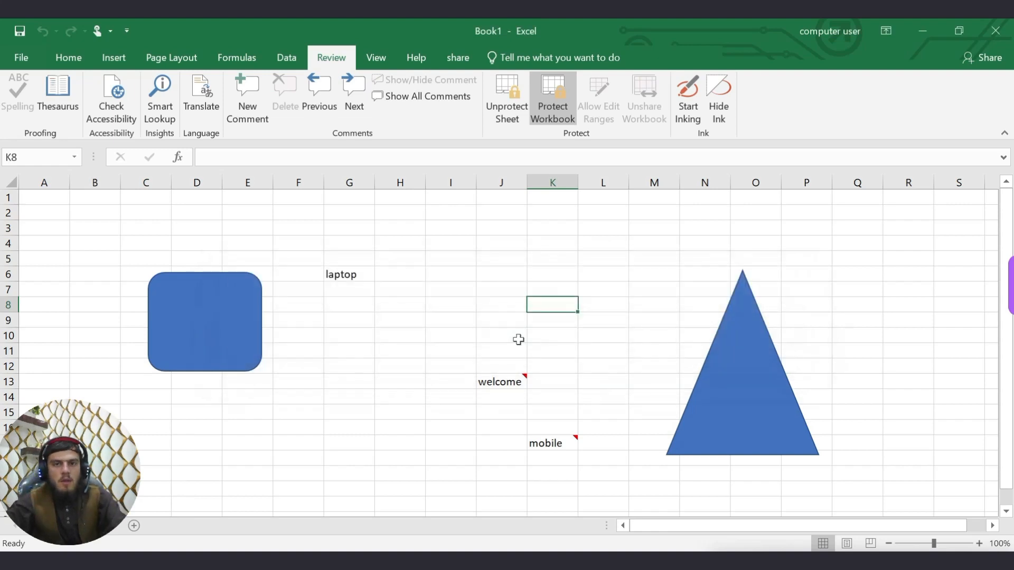
pyautogui.click(506, 110)
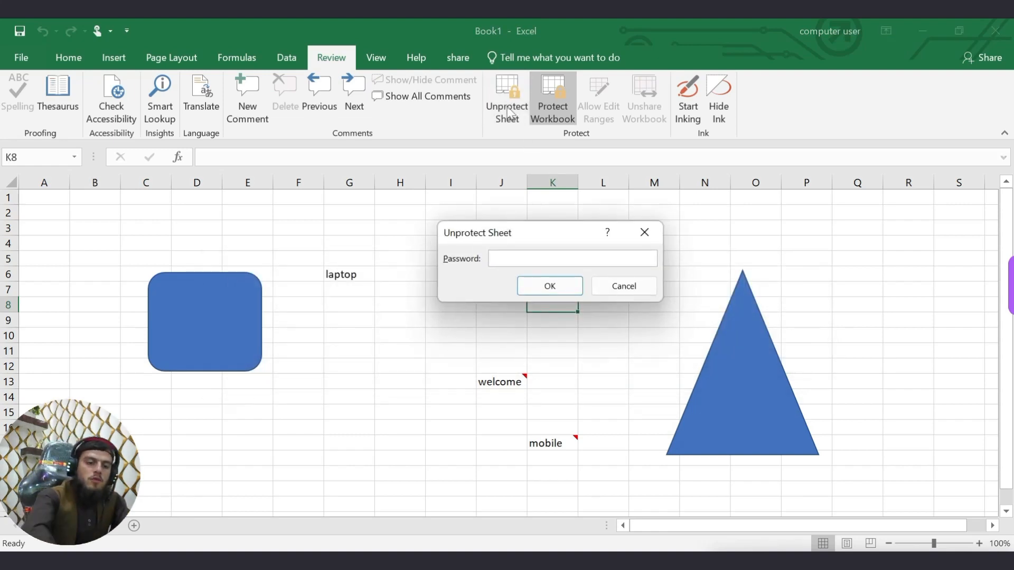
pyautogui.write('1234')
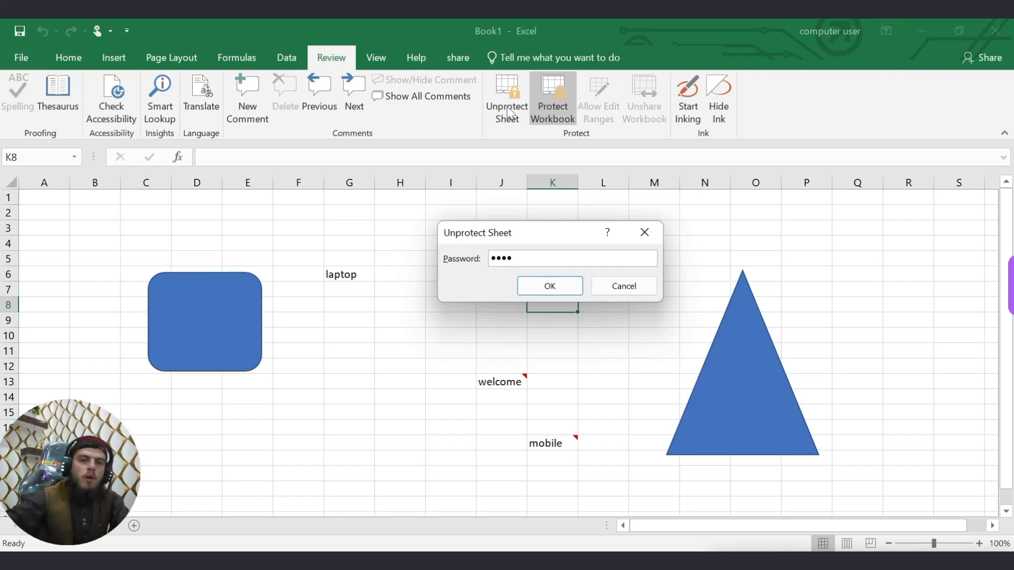